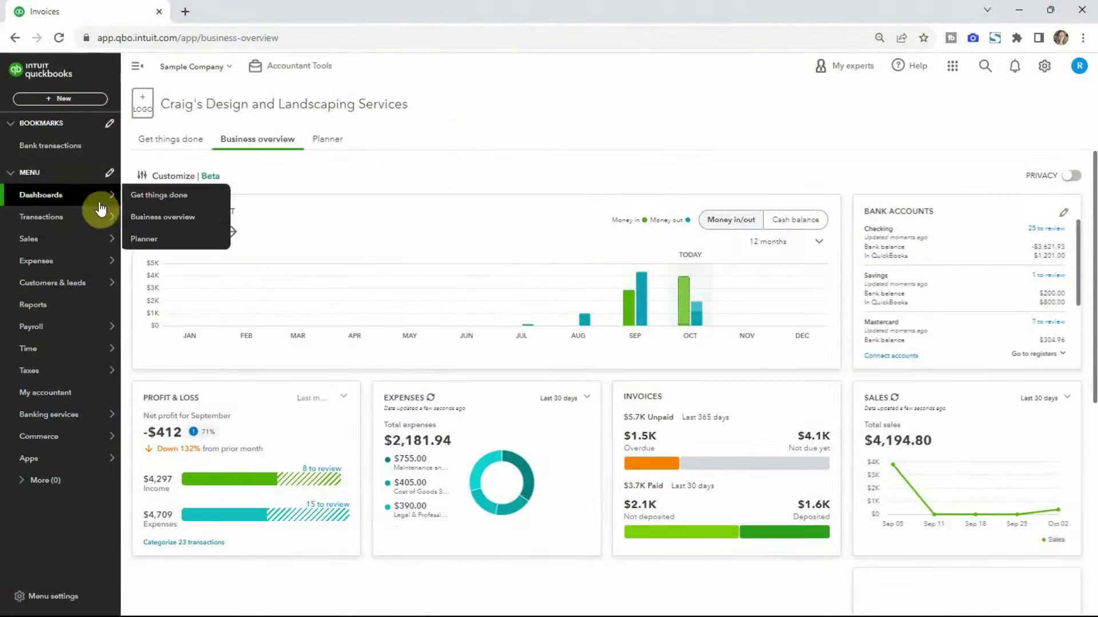
Step: Open the sales invoices list and start a new invoice
mouse_move(80, 234)
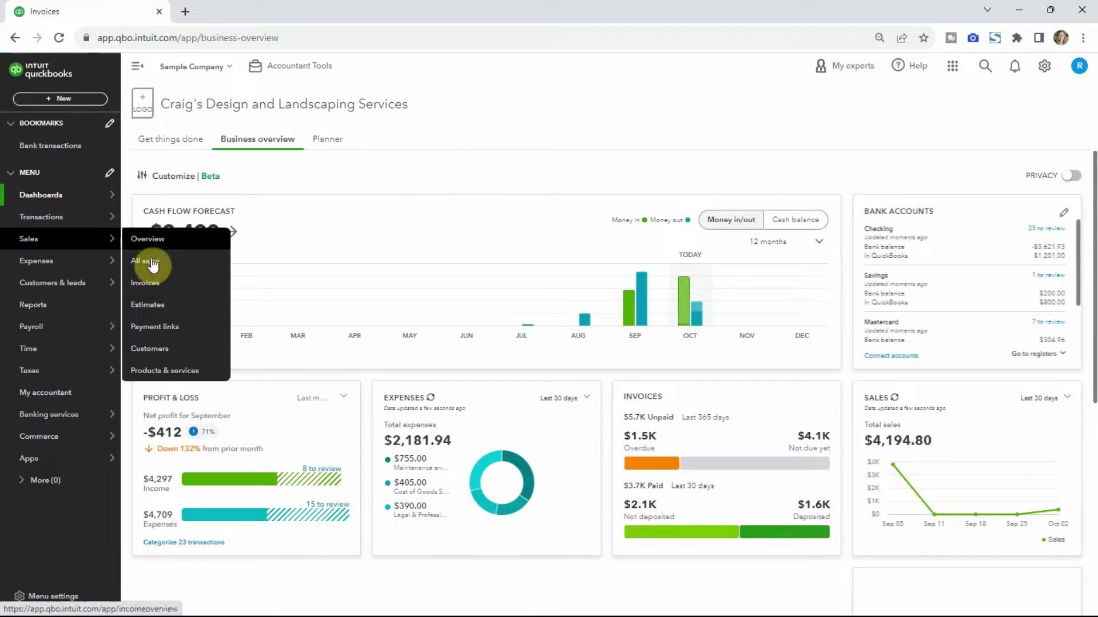
left_click(170, 292)
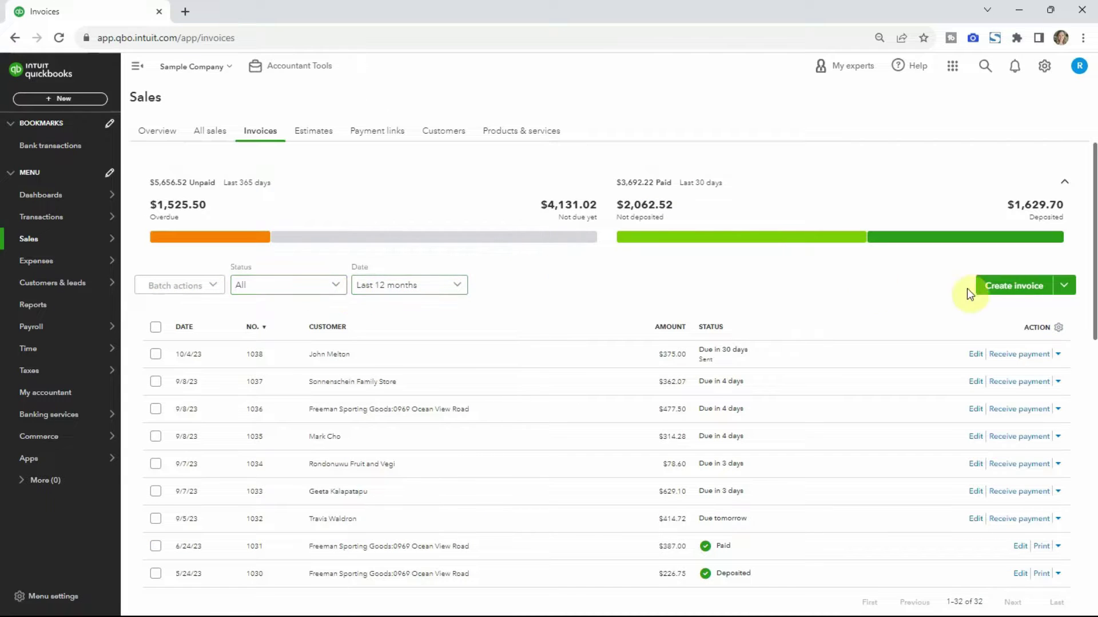
left_click(994, 287)
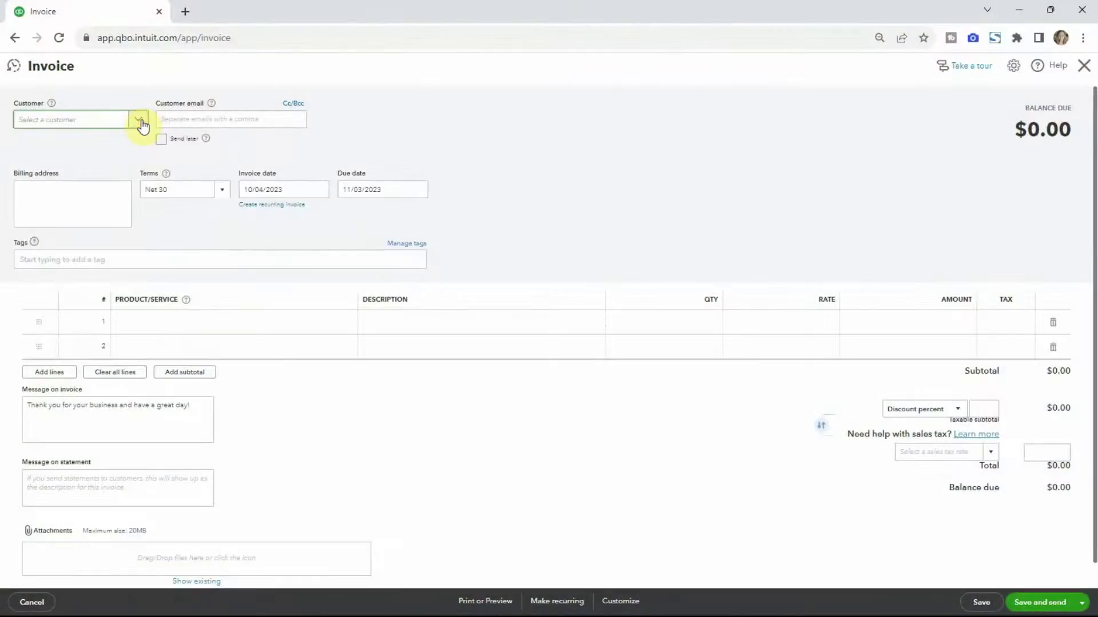
Step: Start adding a new customer from the invoice and enter the customer's full name as the display name
left_click(138, 120)
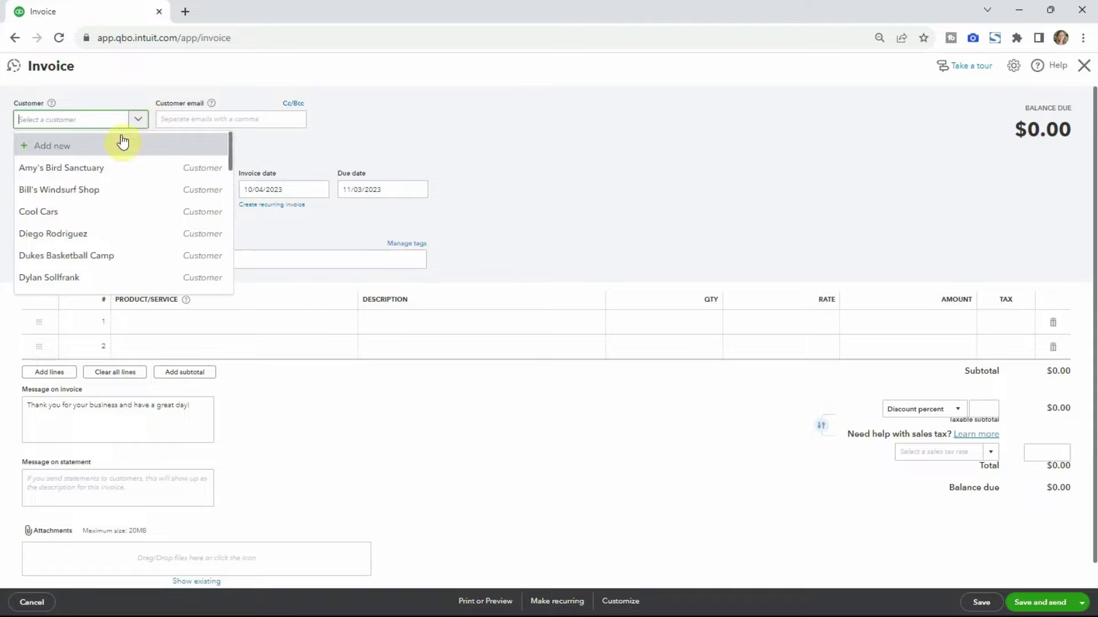
left_click(62, 148)
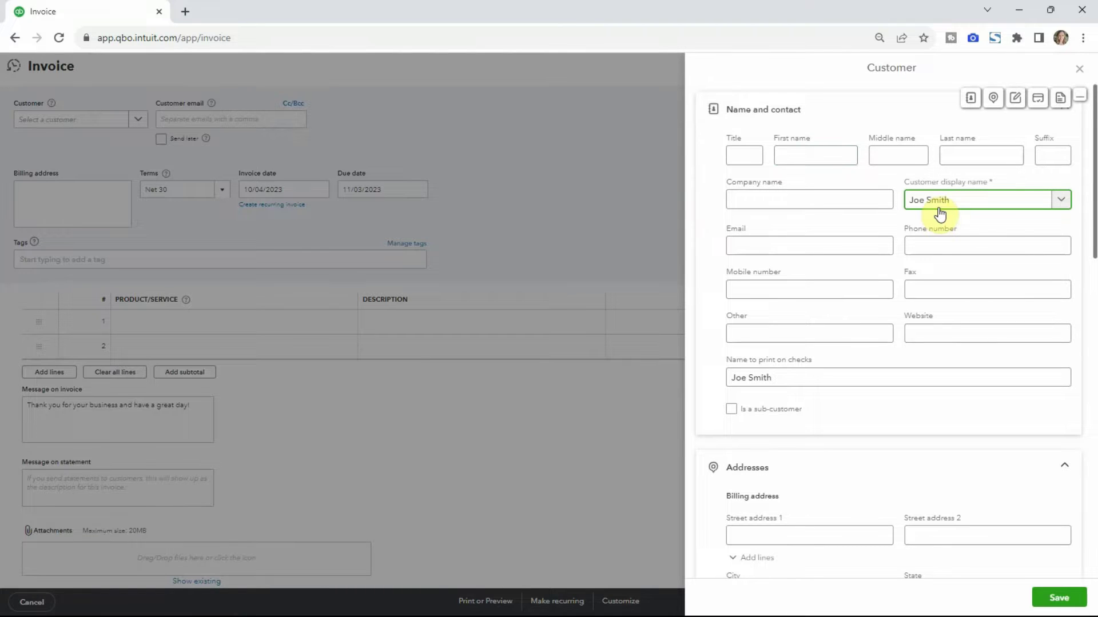
left_click(768, 247)
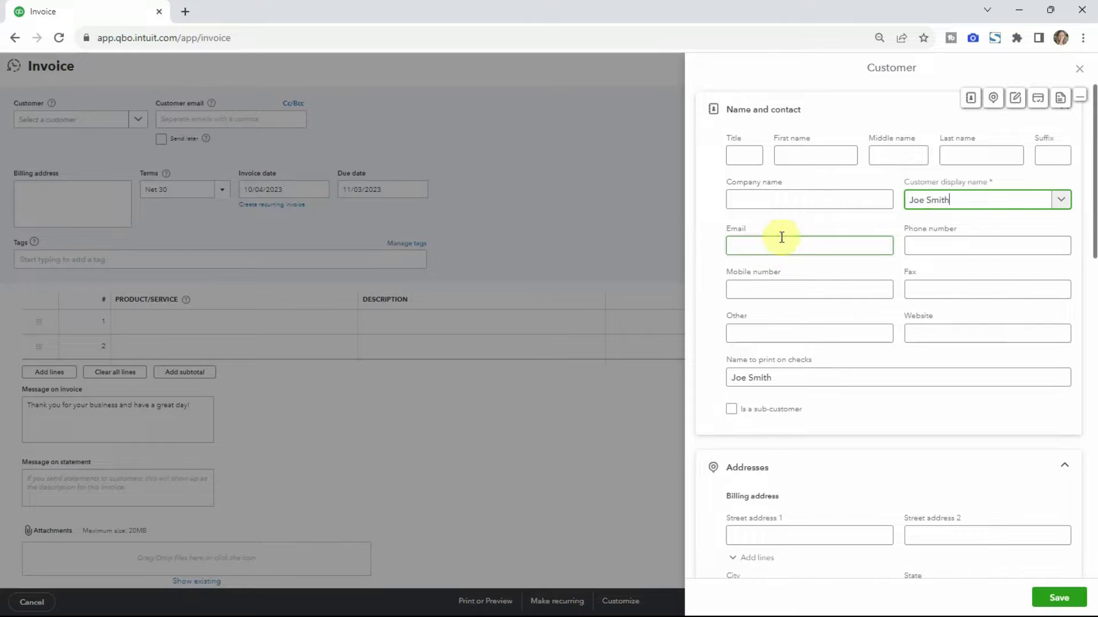
Step: Review the new customer form's contact, address, notes and payment sections to see which details can be recorded
scroll(829, 289, "down", 5)
scroll(885, 346, "down", 5)
scroll(885, 344, "up", 10)
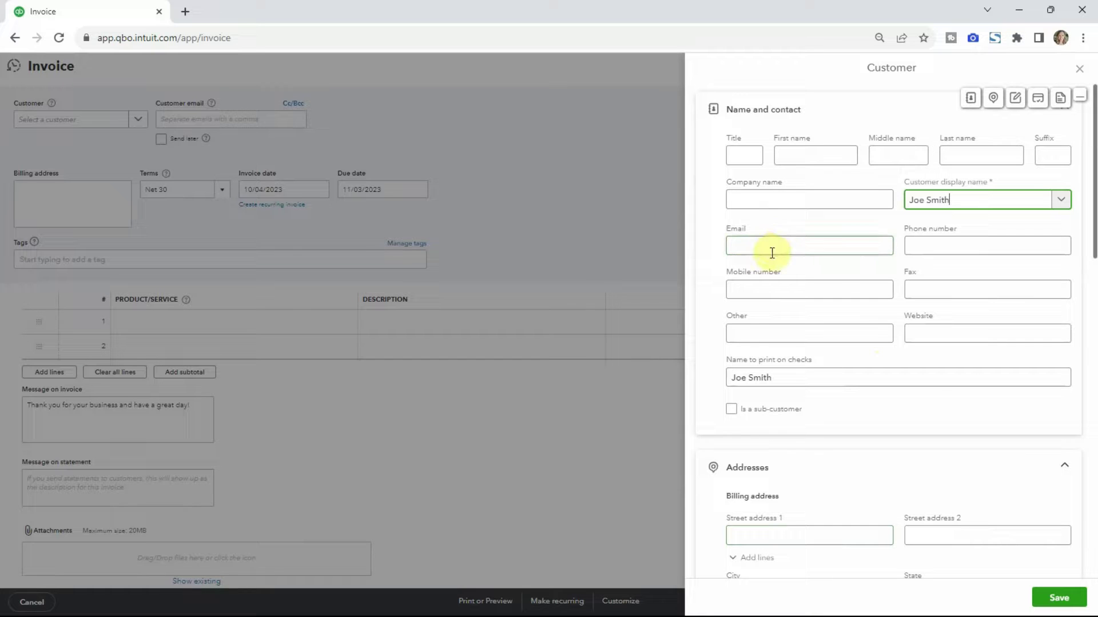
scroll(896, 320, "down", 1)
left_click(893, 314)
scroll(897, 314, "down", 2)
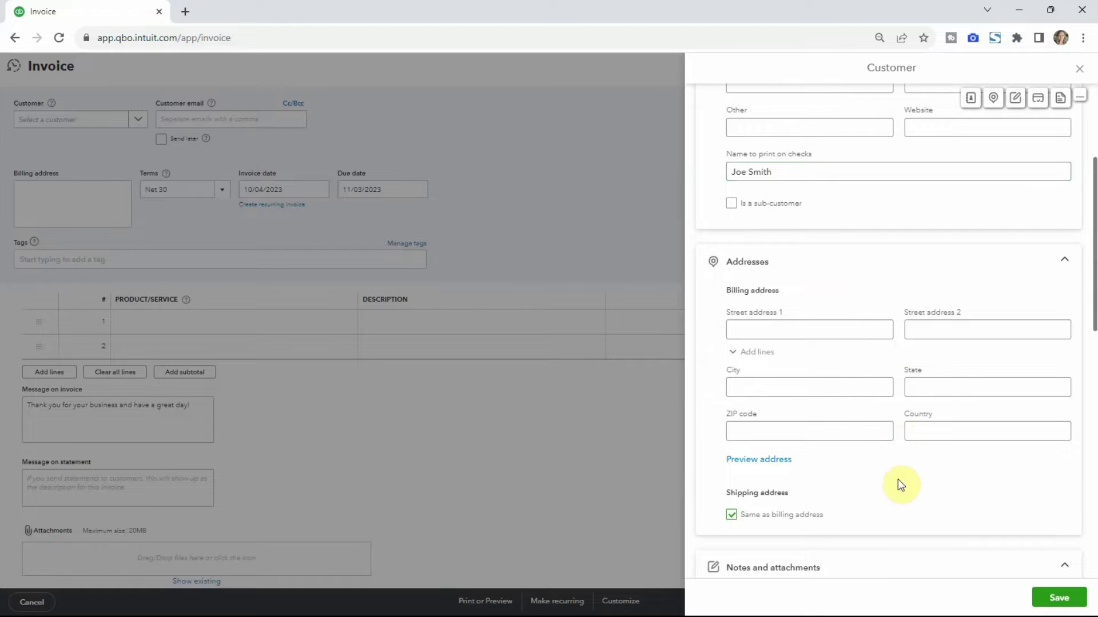
scroll(898, 484, "down", 5)
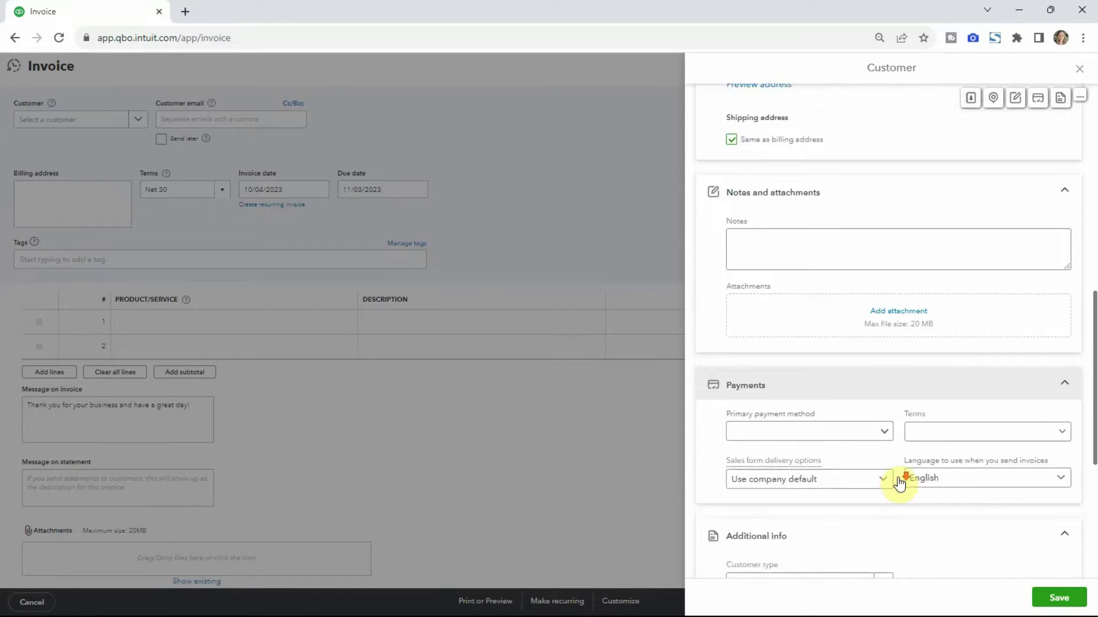
scroll(899, 483, "down", 4)
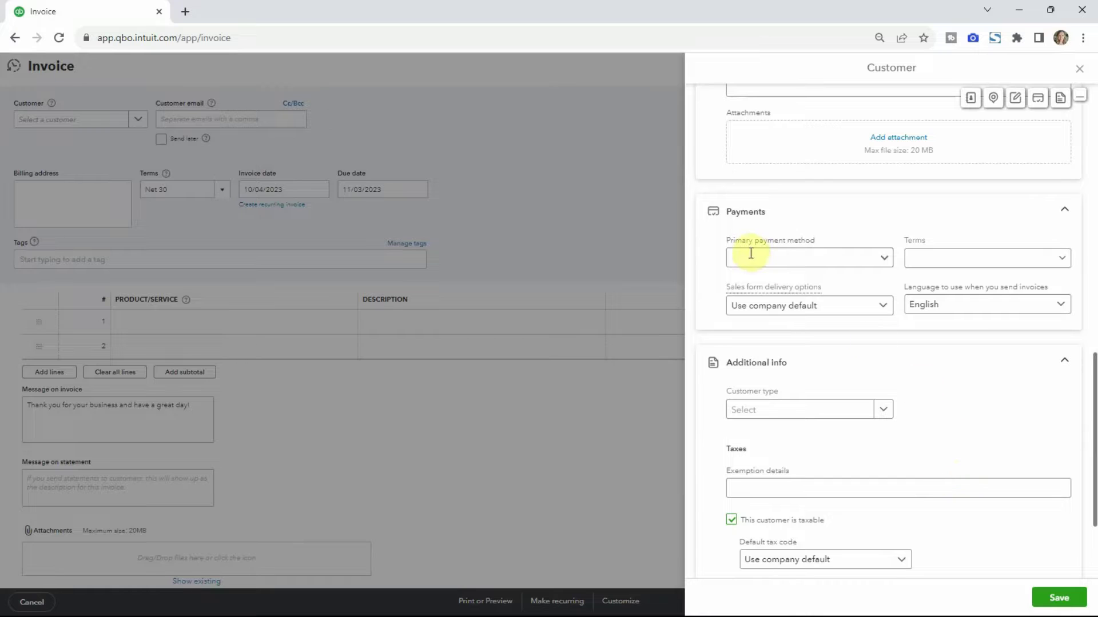
Step: Check the primary payment method and terms choices without picking any, and save the new customer
left_click(890, 265)
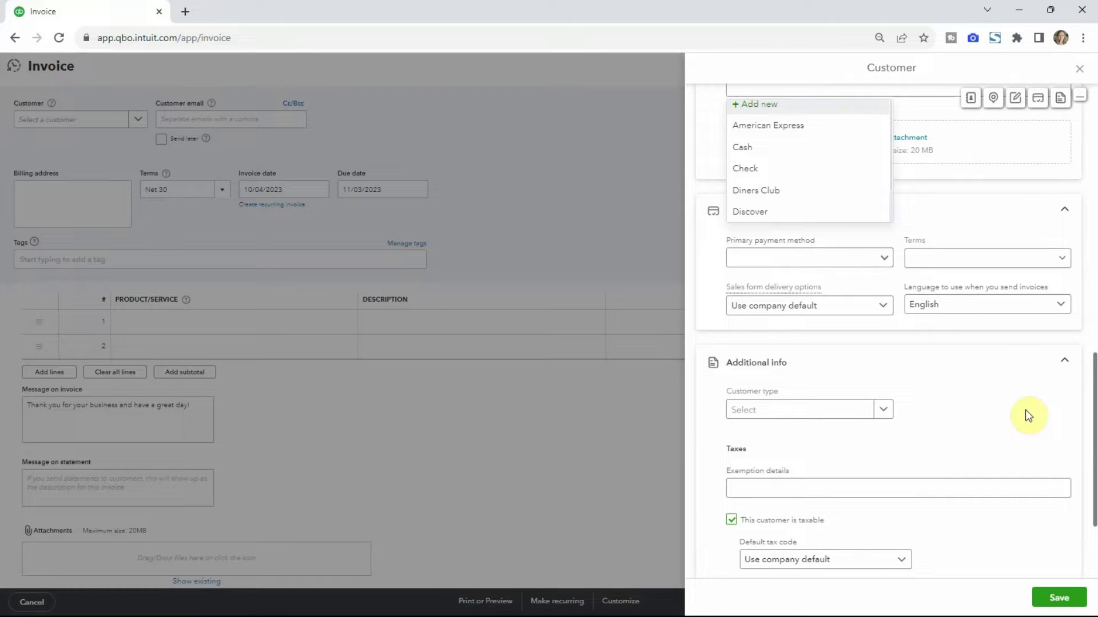
left_click(1063, 263)
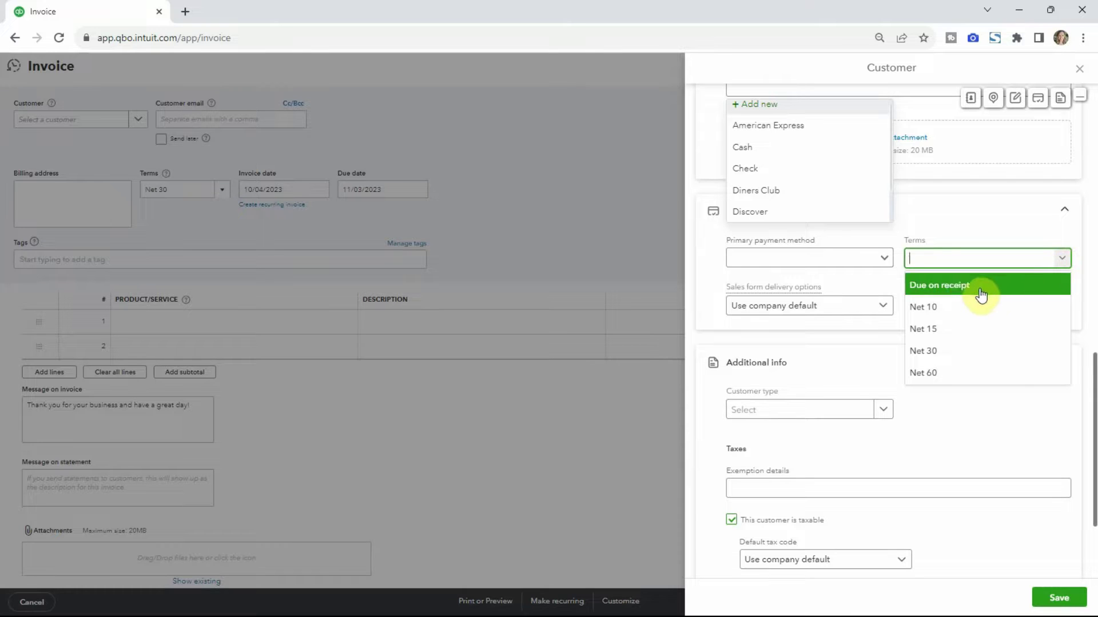
left_click(982, 414)
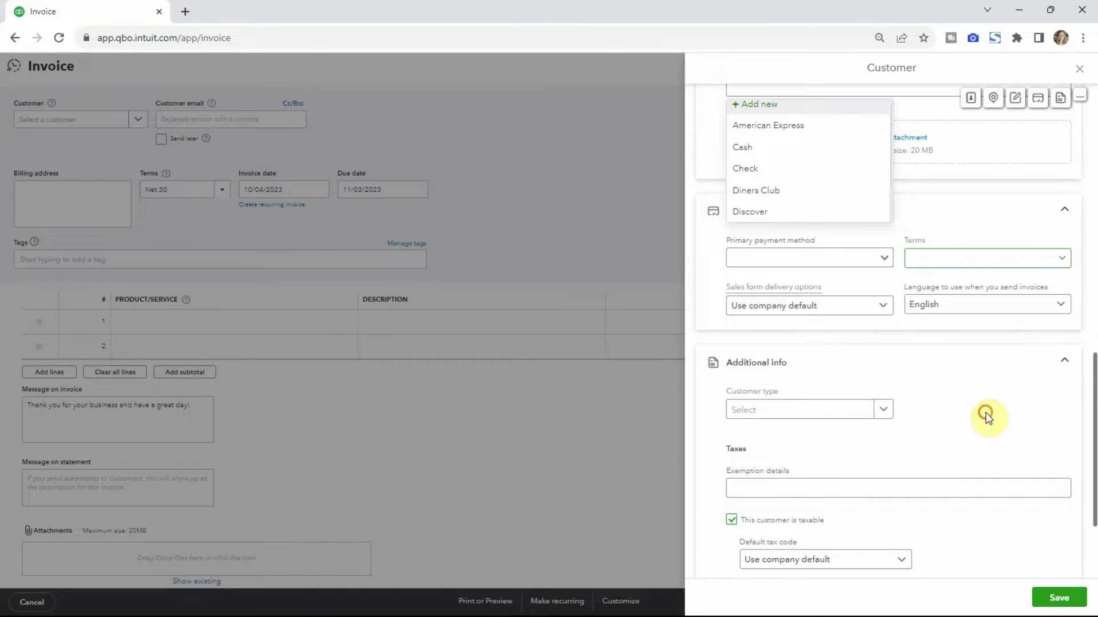
scroll(997, 439, "down", 3)
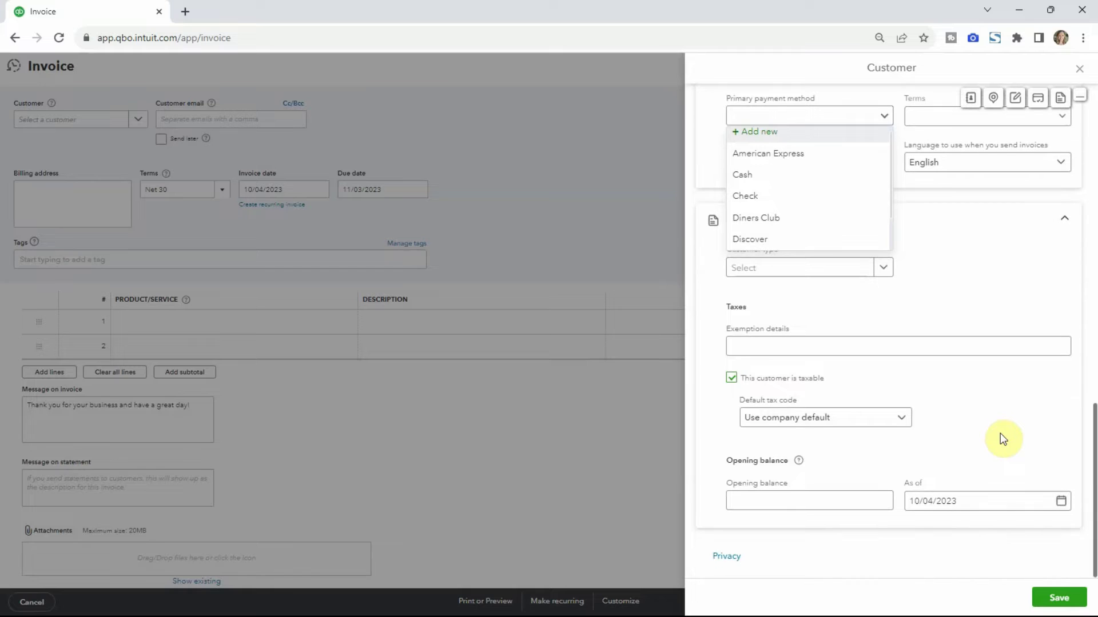
left_click(1059, 598)
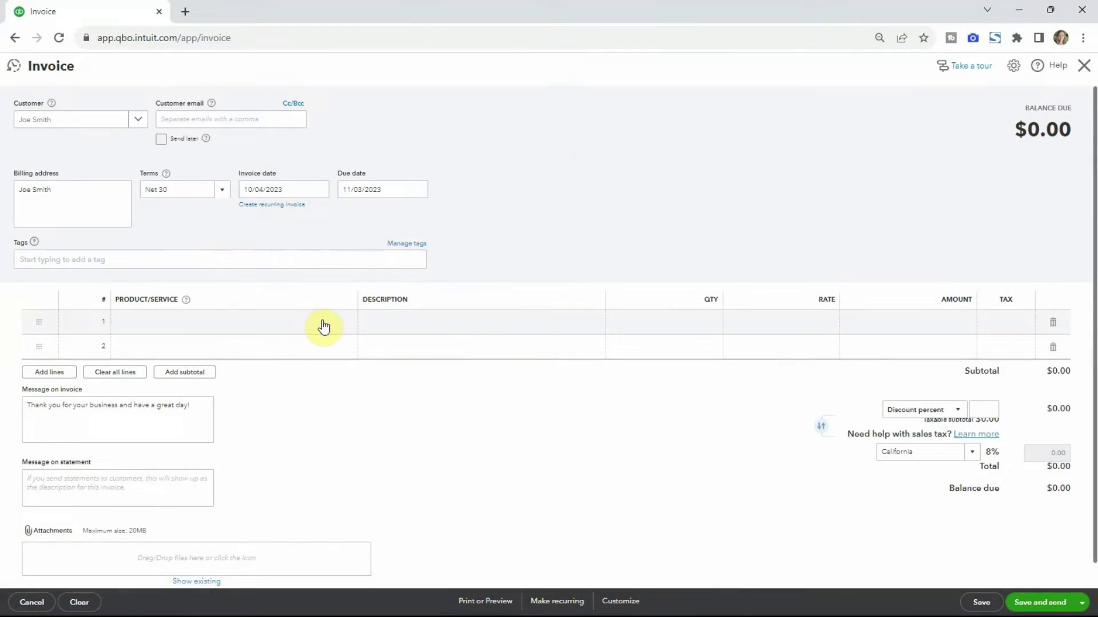
Step: Browse the existing products for the first invoice line, and create a new item of type Service named Flower Planting
left_click(323, 326)
left_click(342, 323)
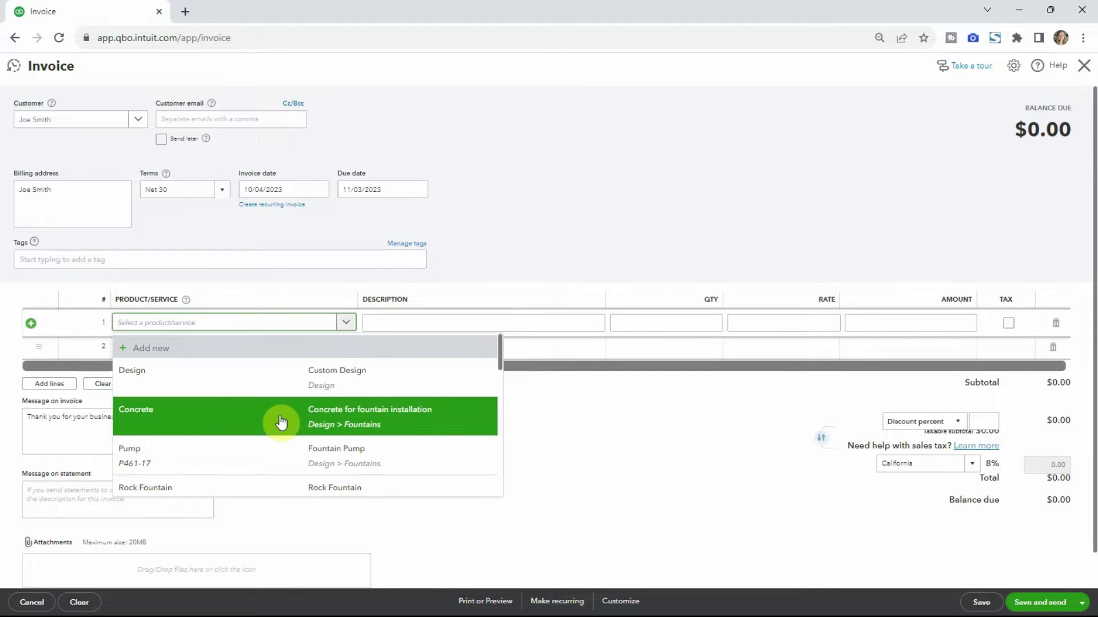
scroll(277, 426, "down", 3)
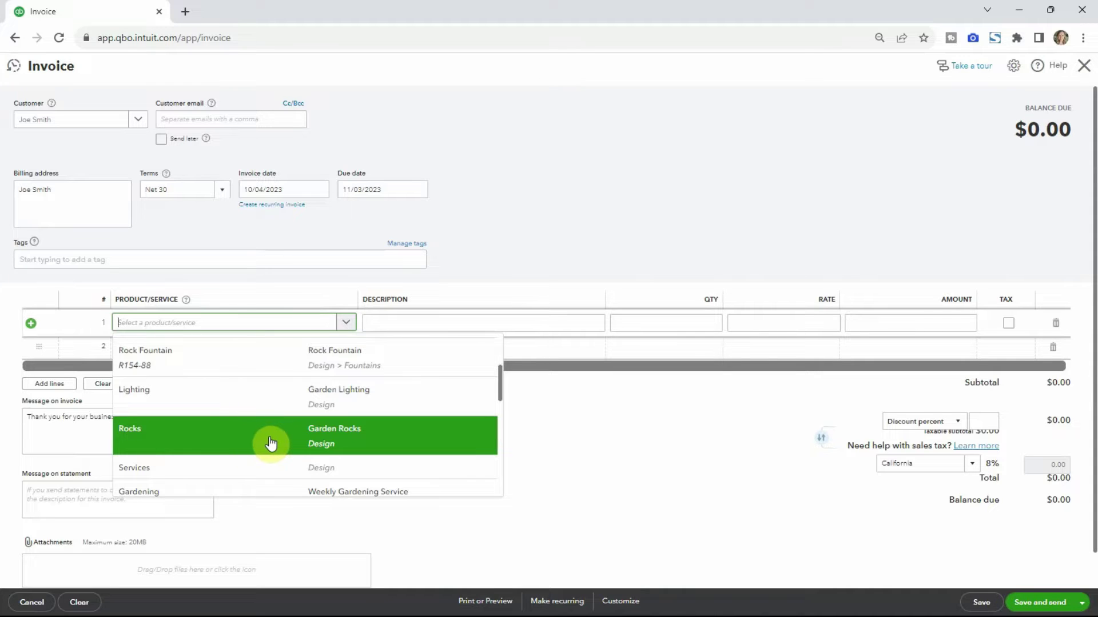
scroll(271, 443, "down", 2)
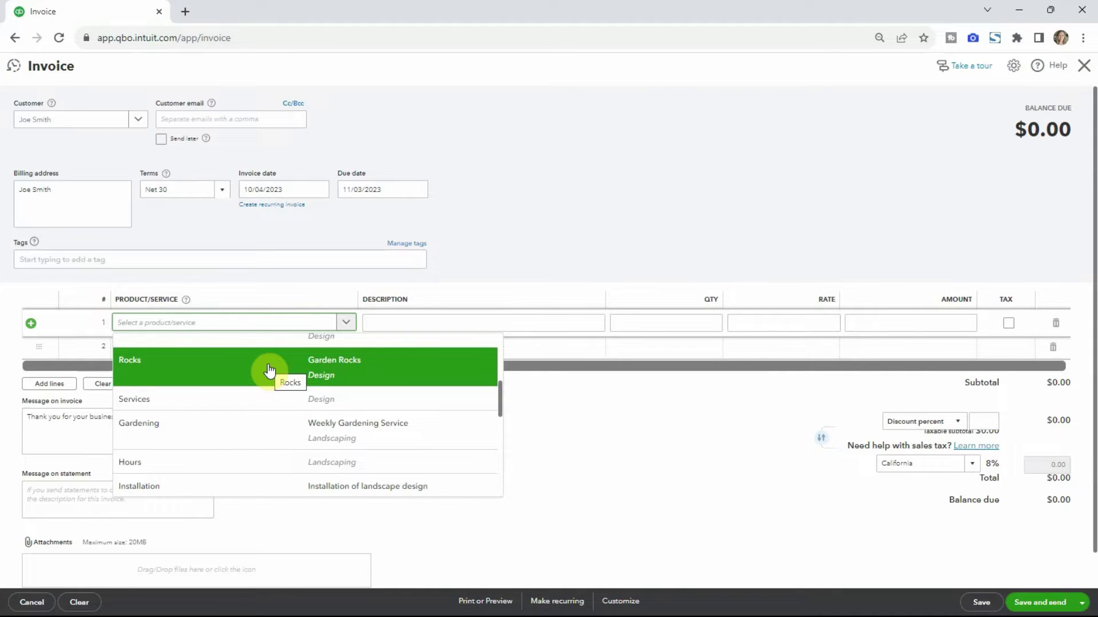
scroll(297, 400, "up", 3)
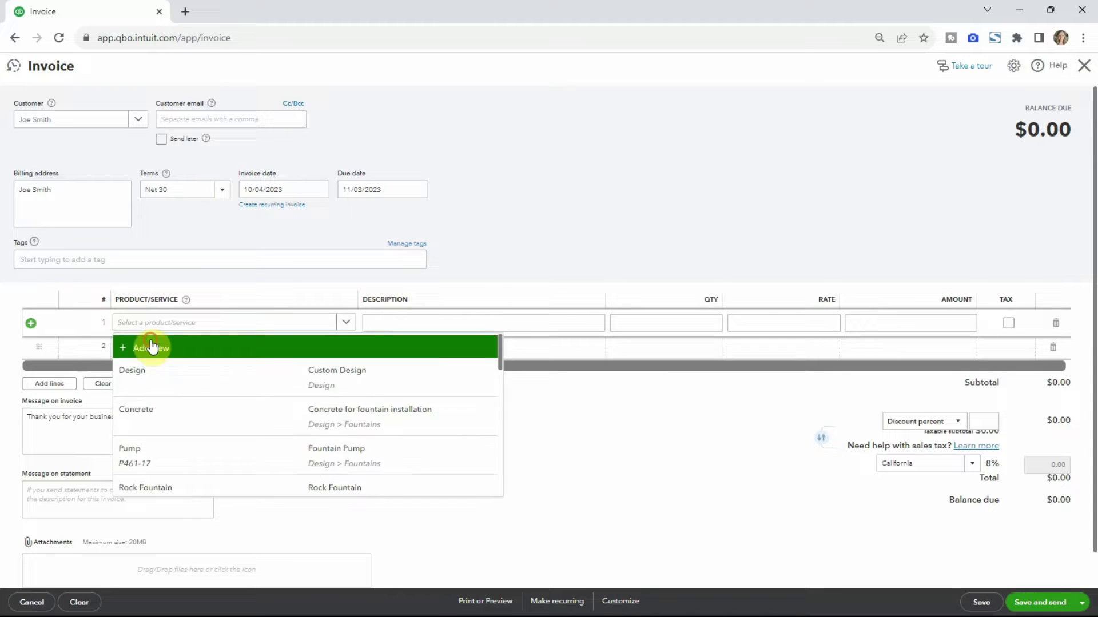
key("Escape")
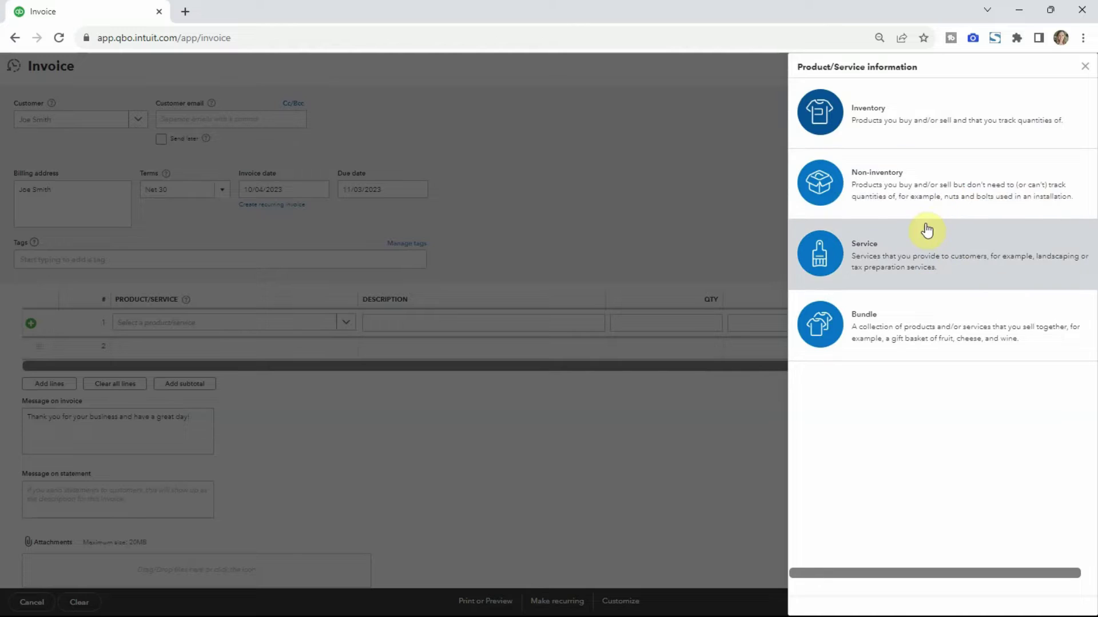
left_click(920, 245)
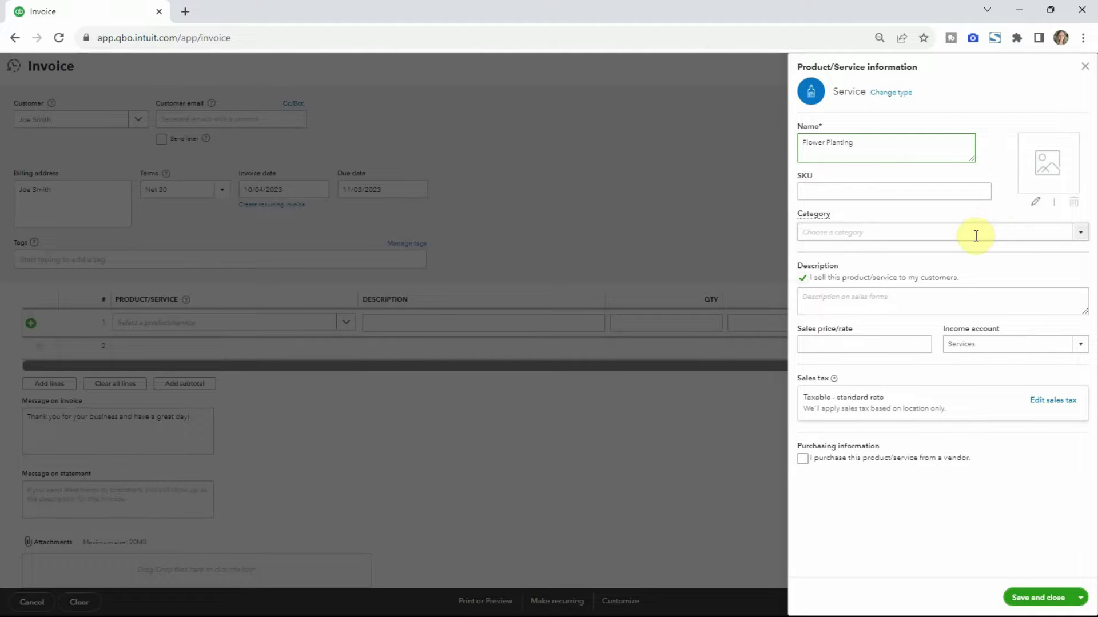
Step: Look through the categories available for the Flower Planting service without choosing one
left_click(1082, 235)
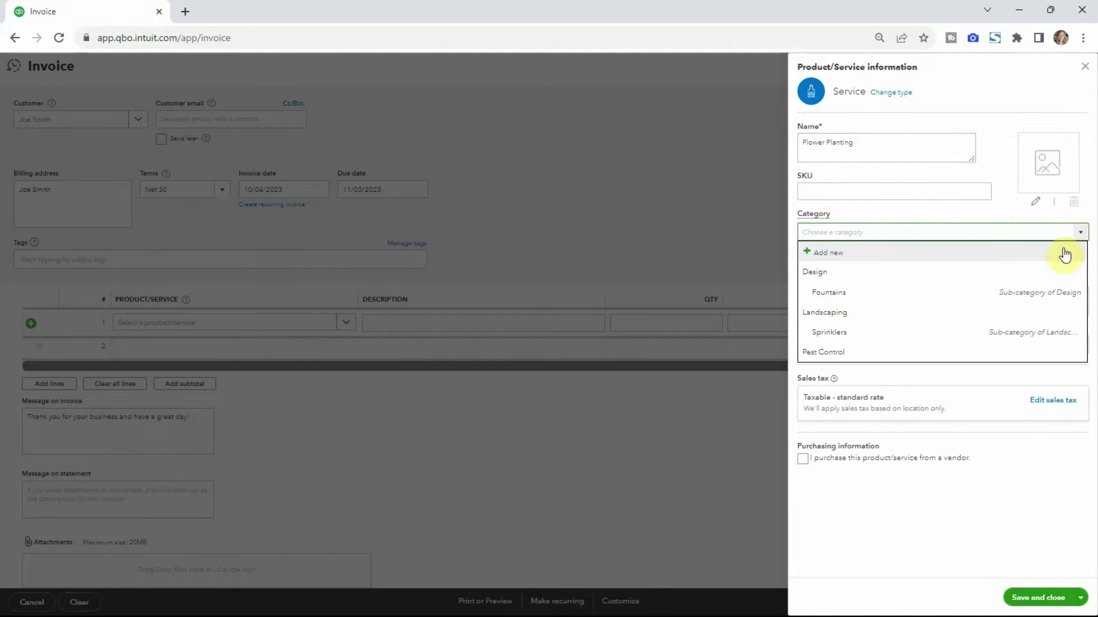
left_click(1025, 292)
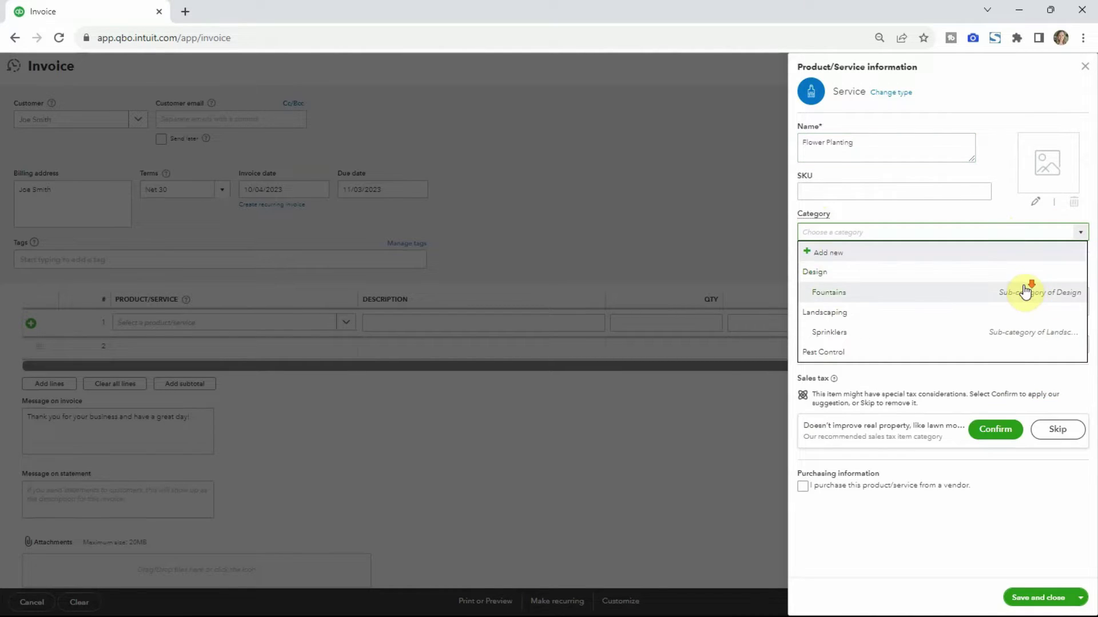
left_click(990, 220)
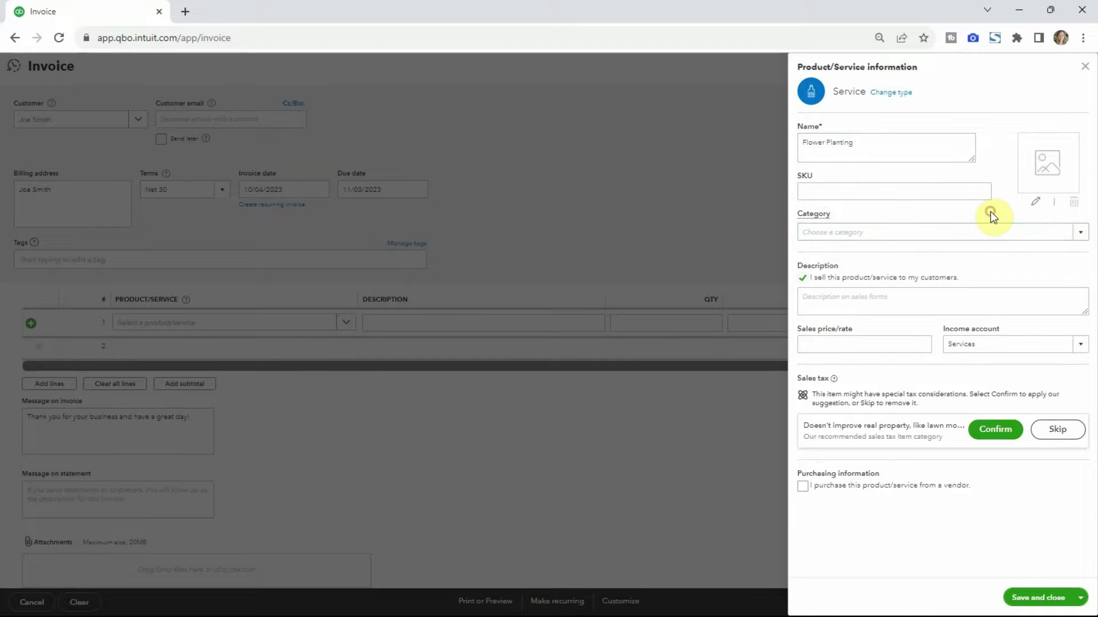
left_click(1077, 232)
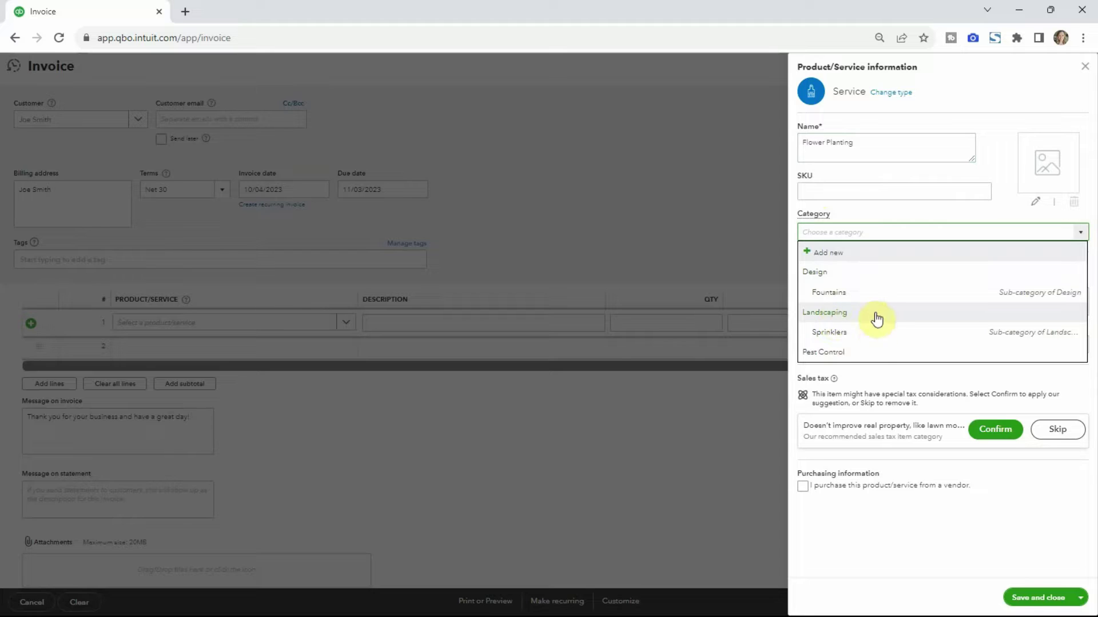
left_click(982, 194)
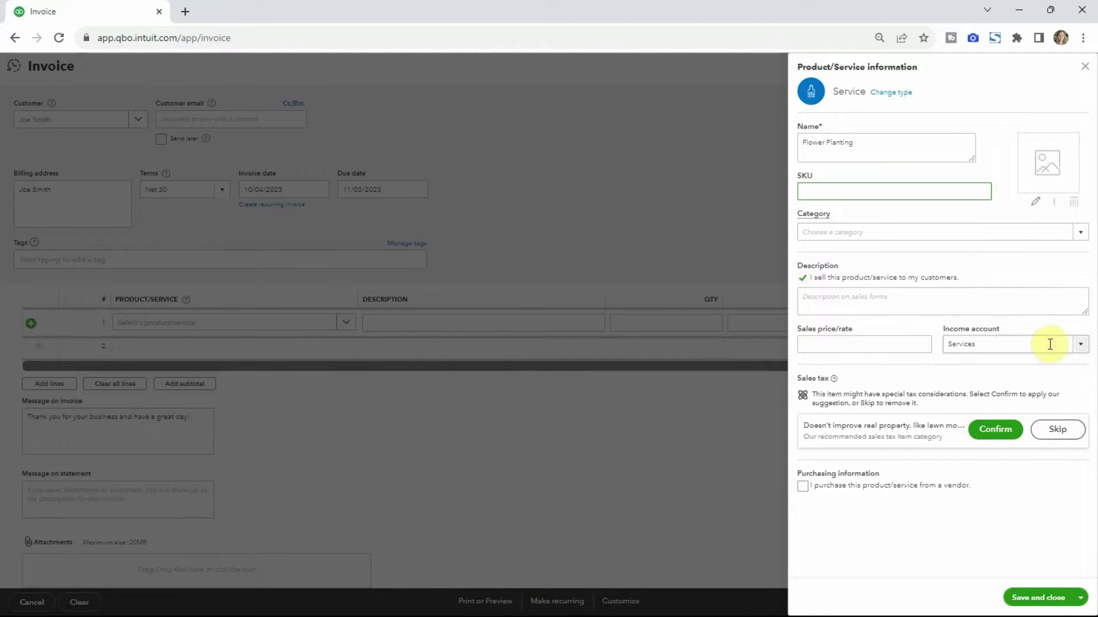
Step: Set the Flower Planting service's income account to Services and its sales price to 25
left_click(1078, 346)
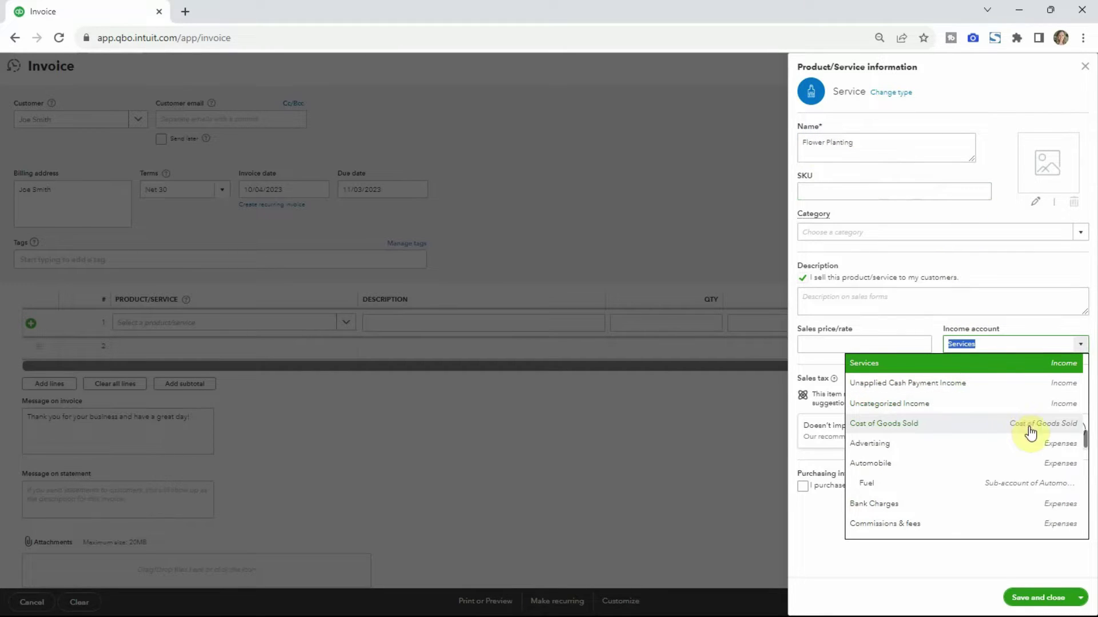
left_click_drag(1084, 441, 1085, 431)
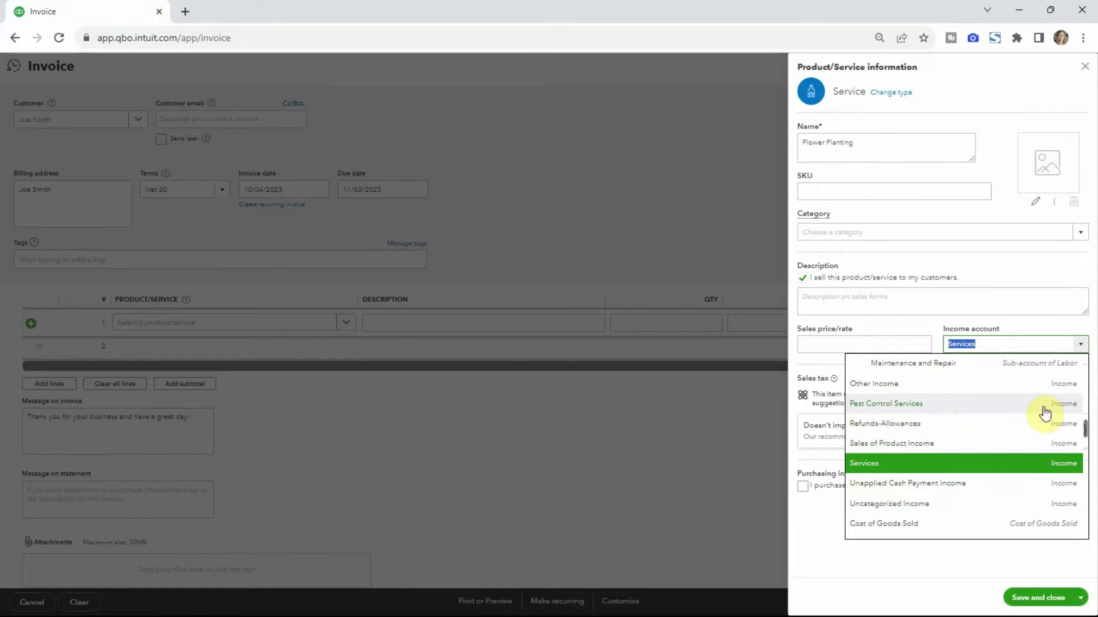
left_click(961, 468)
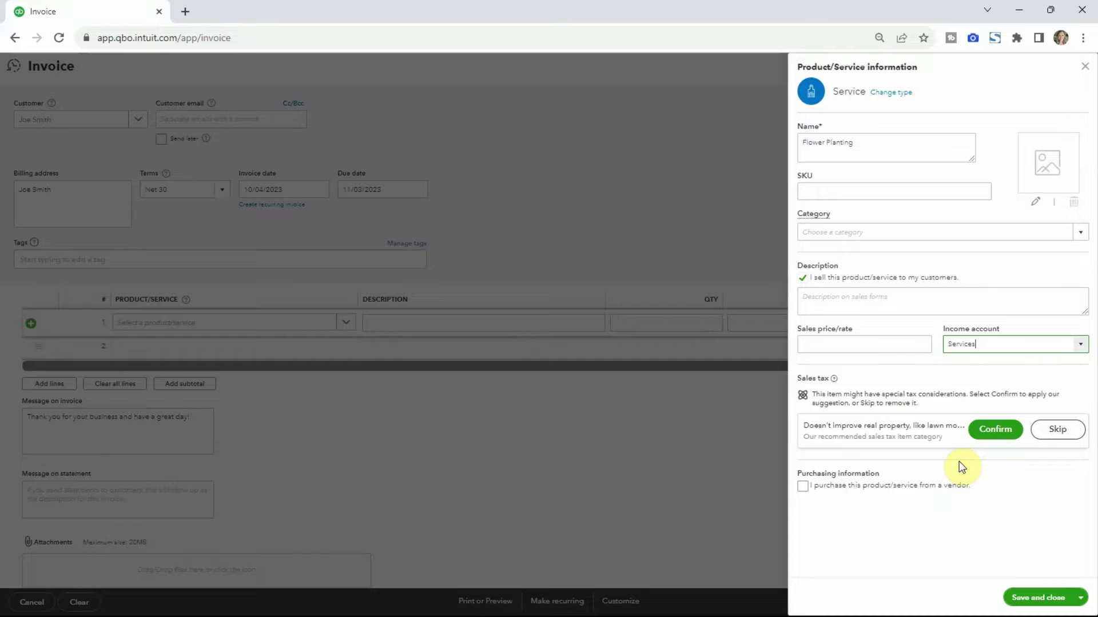
left_click(873, 344)
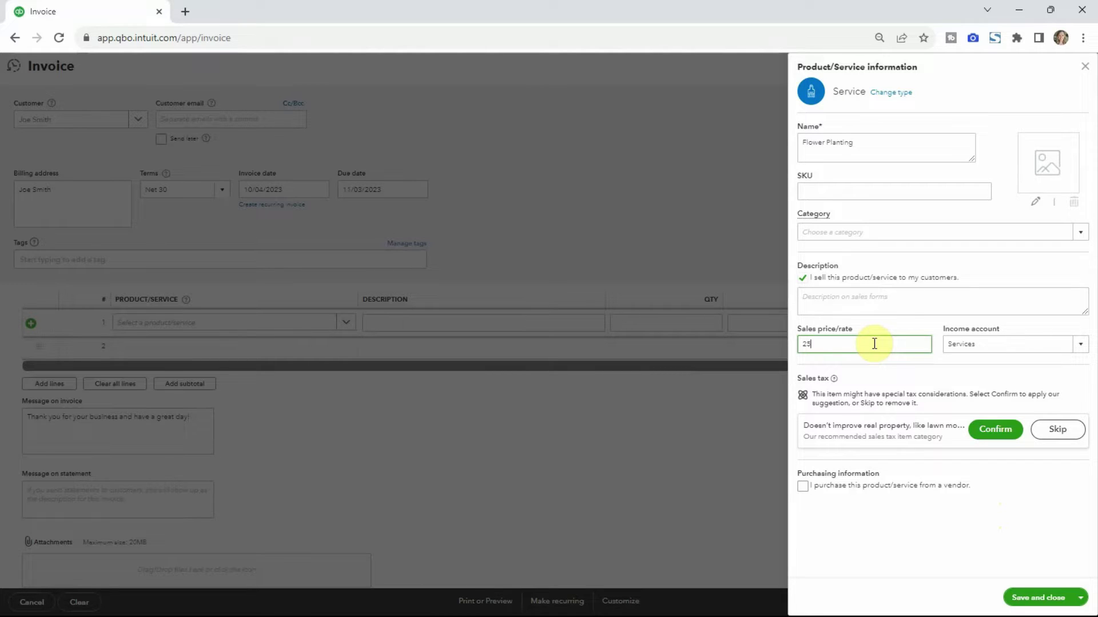
left_click(1028, 534)
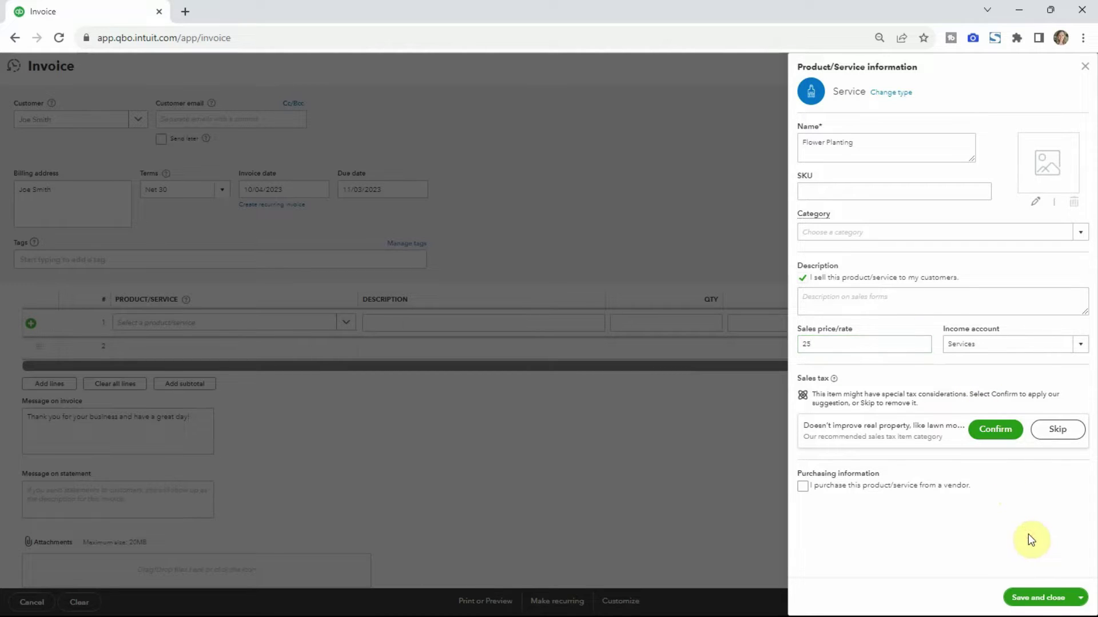
Step: Skip the recommended sales tax category for Flower Planting and save the service to the invoice line
left_click(1055, 600)
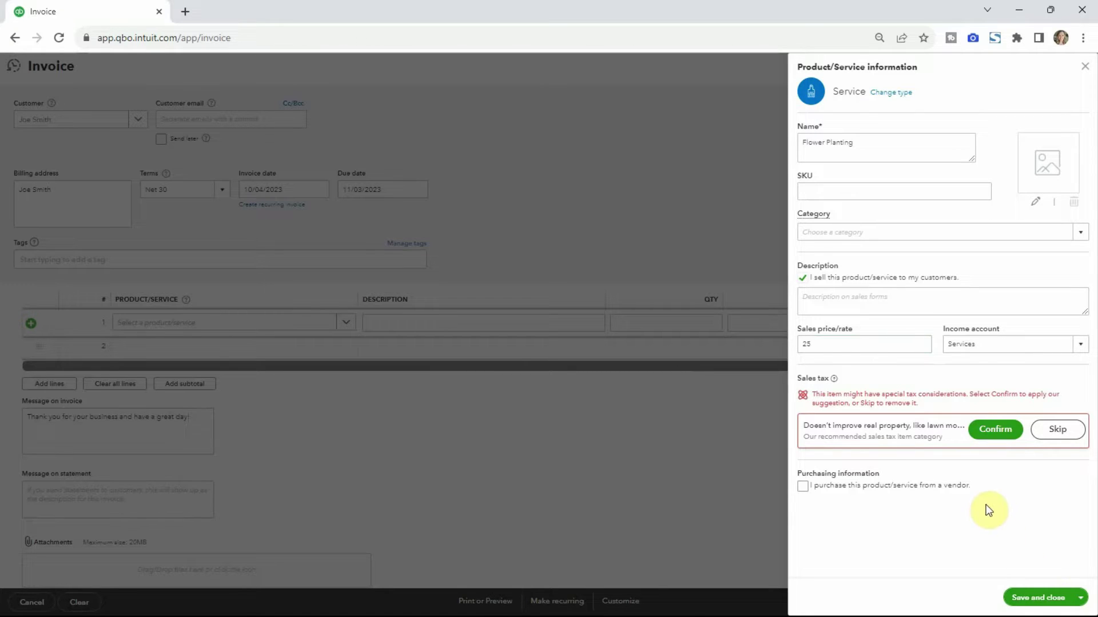
left_click(1004, 444)
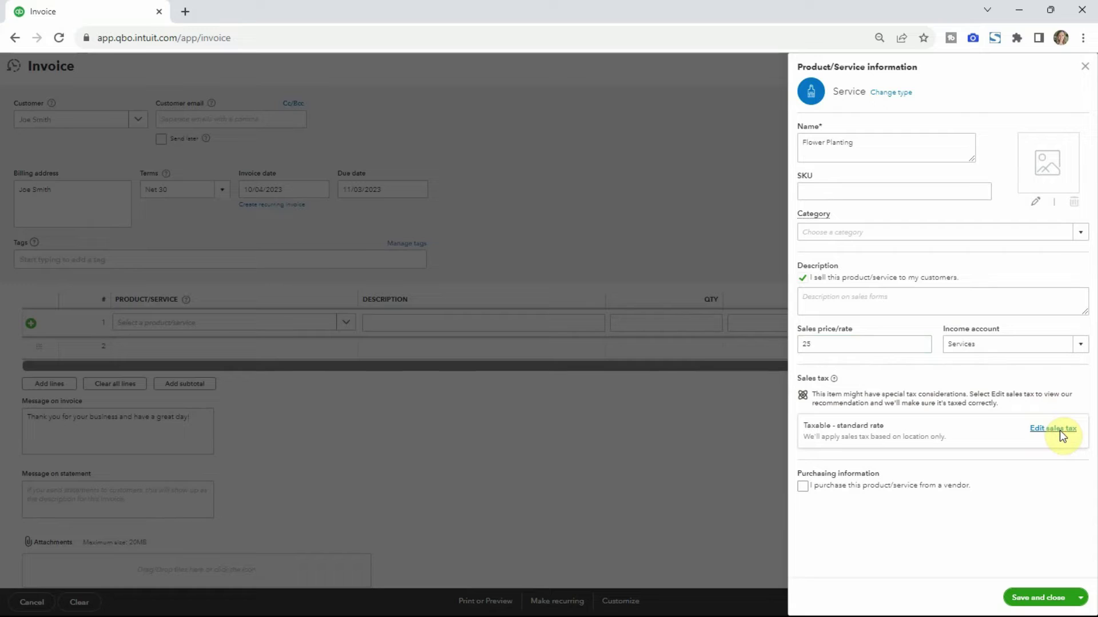
left_click(1040, 594)
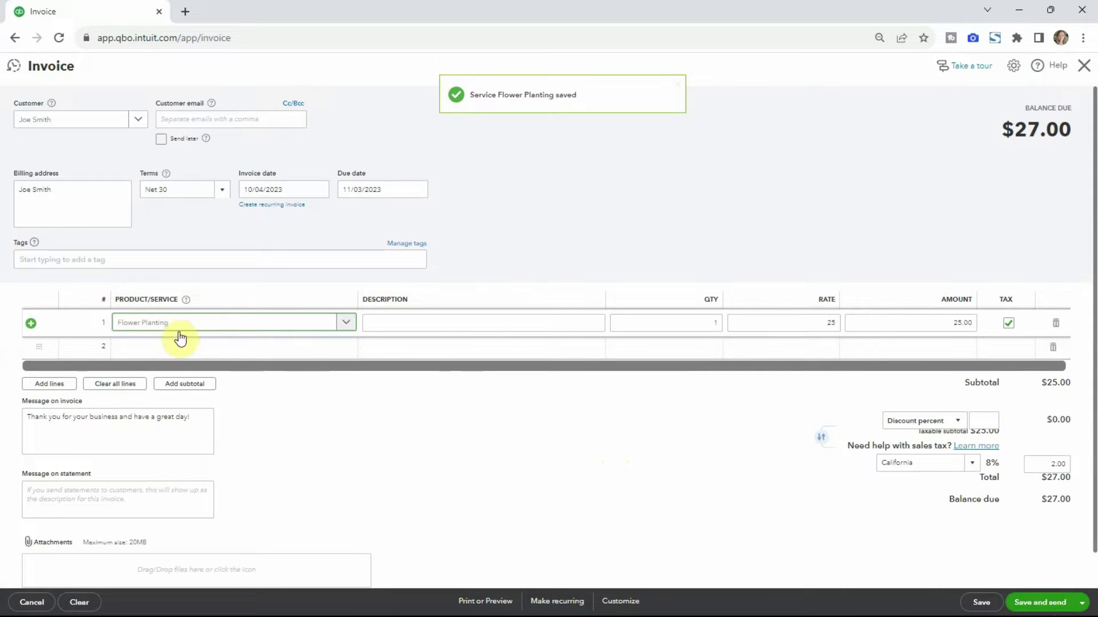
Step: Set the quantity of the Flower Planting line to 5
left_click(714, 323)
key("BackSpace")
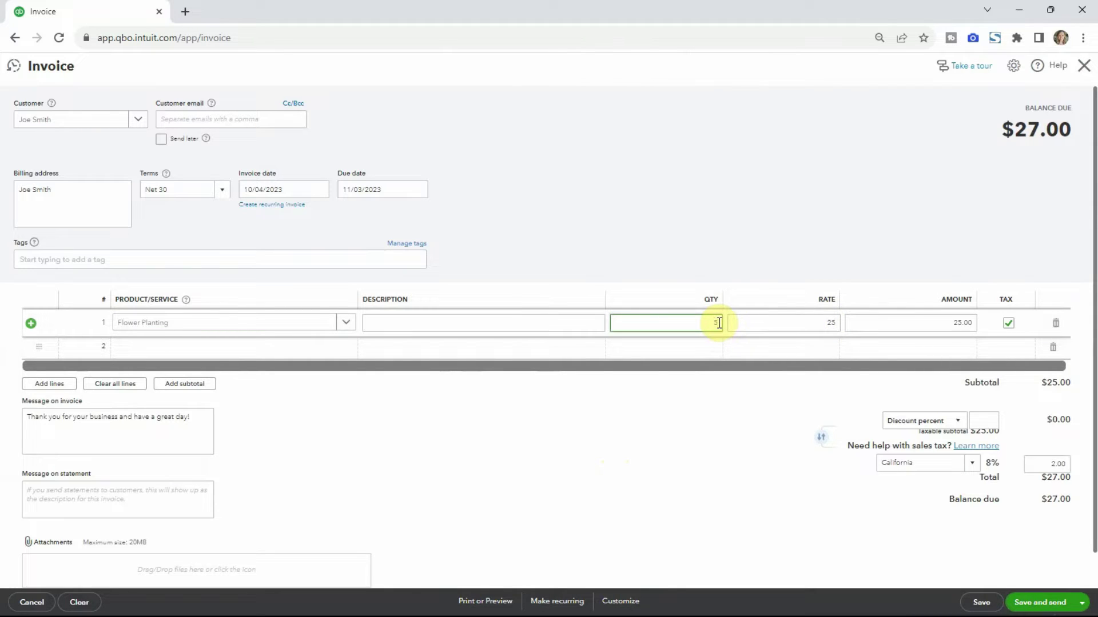
left_click(751, 253)
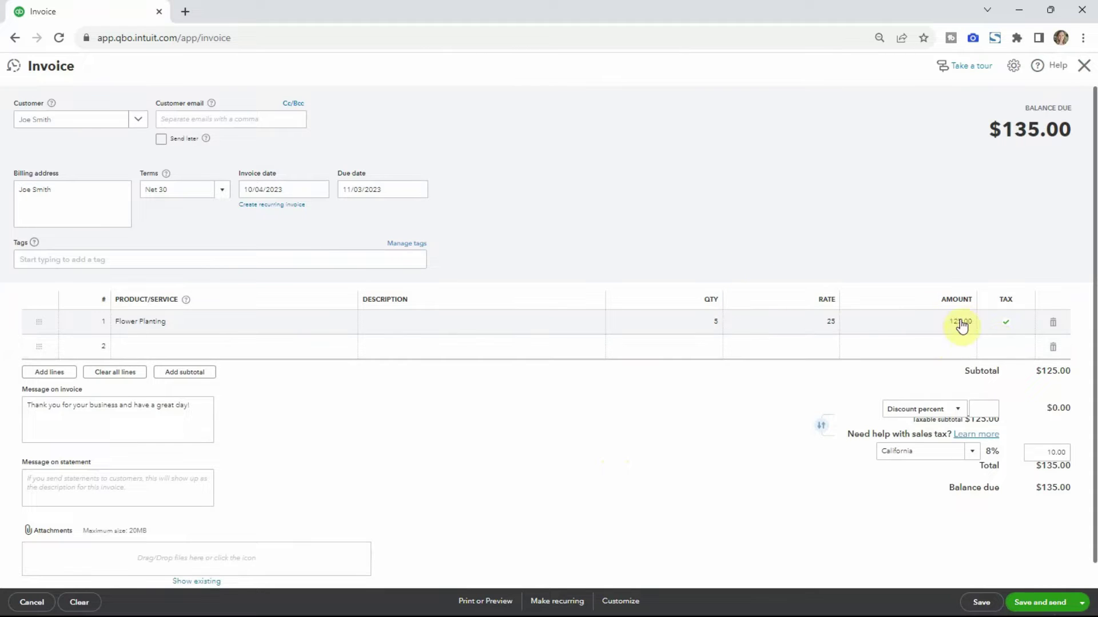
Step: Add the existing Rocks product from the Design category on the second invoice line with a rate of 50
left_click(277, 347)
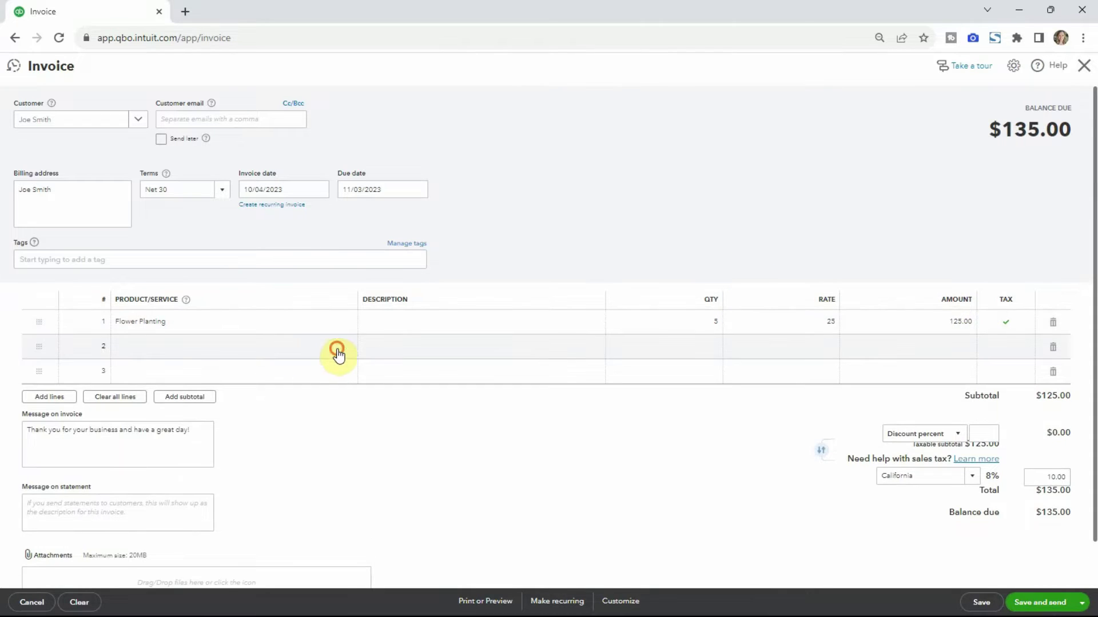
left_click(345, 347)
scroll(346, 395, "down", 5)
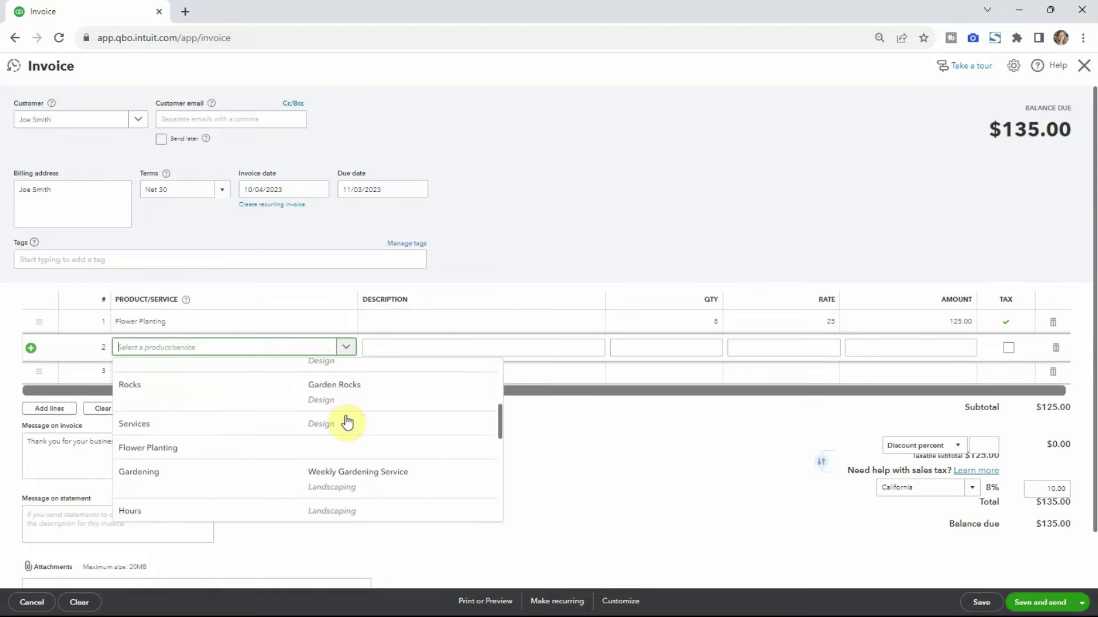
left_click(342, 400)
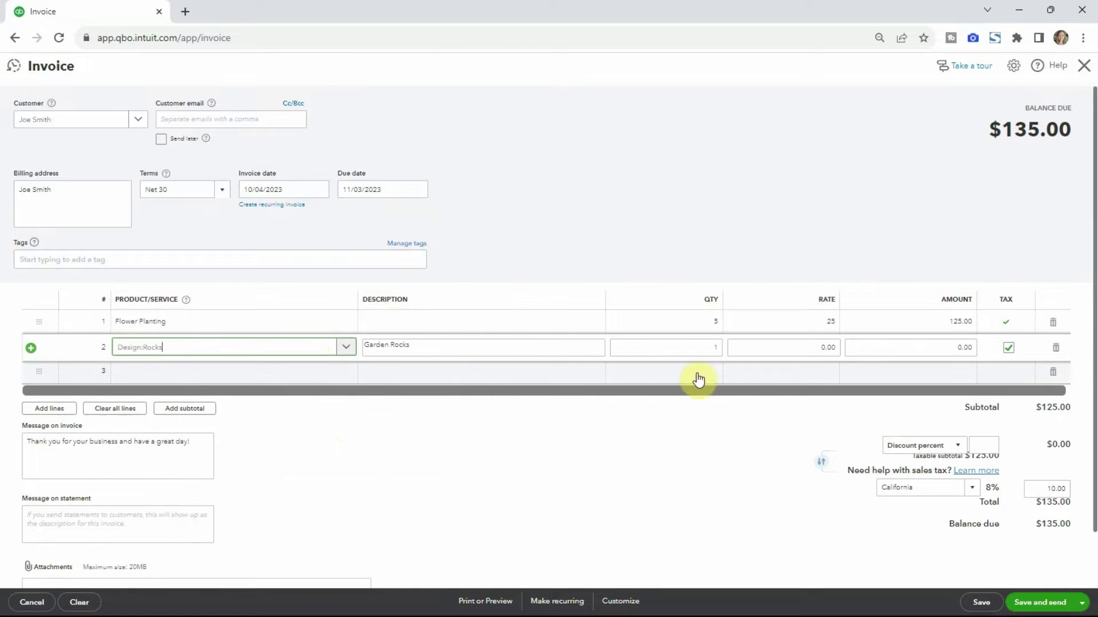
left_click(589, 375)
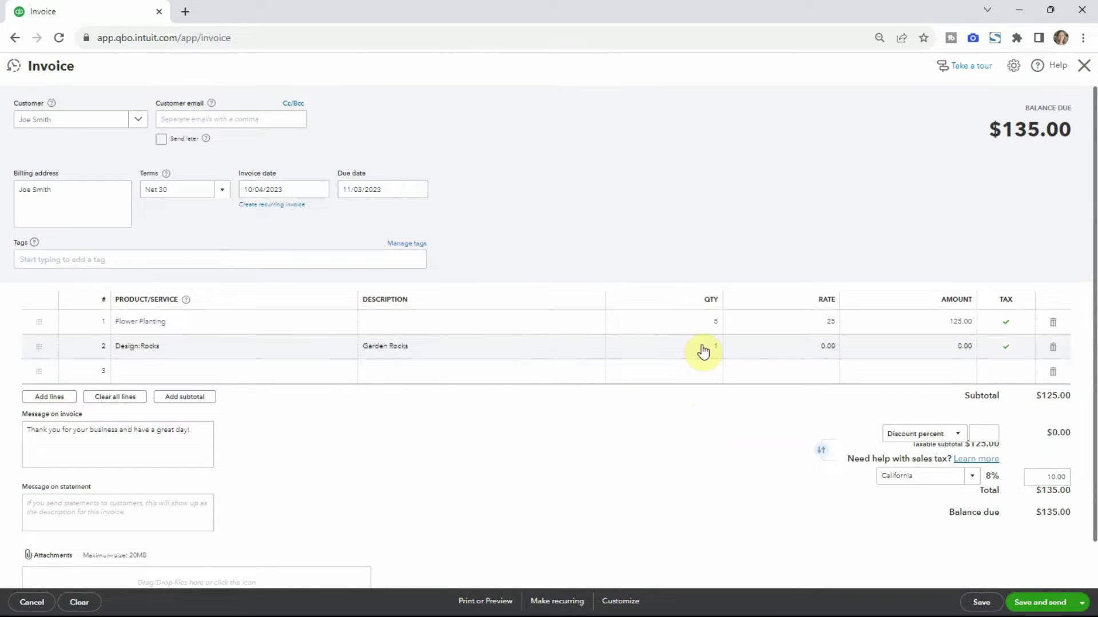
left_click(802, 347)
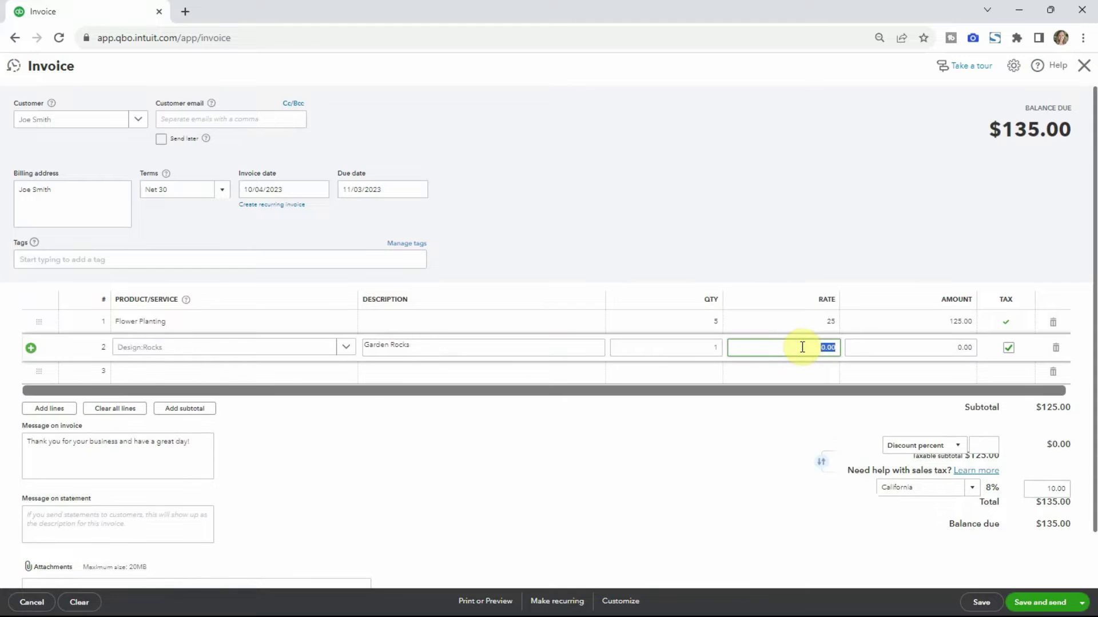
left_click(526, 372)
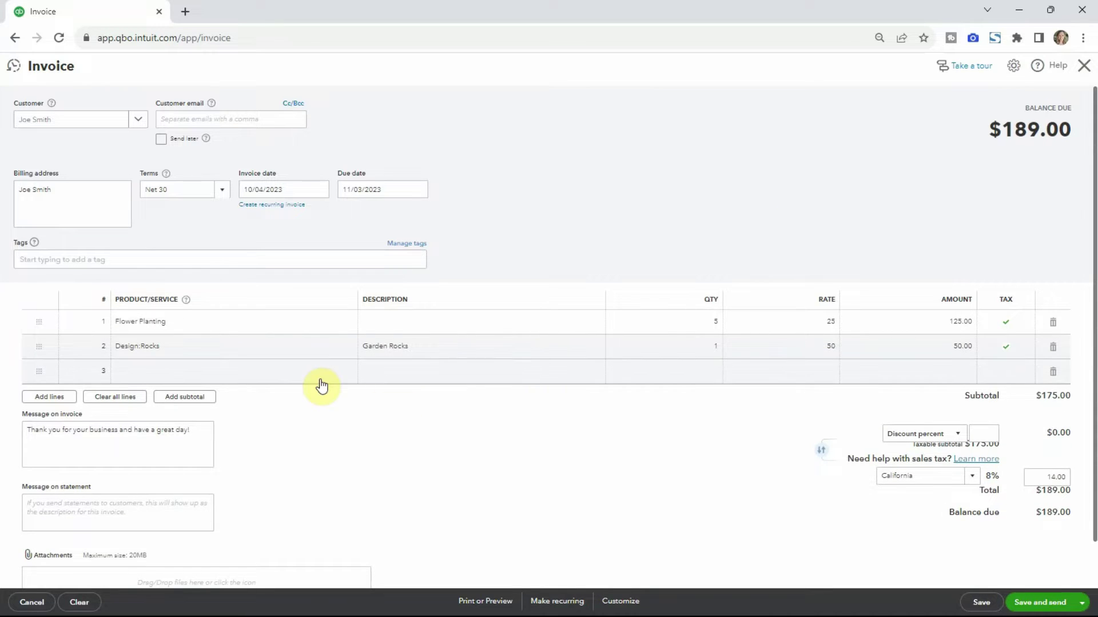
Step: Add the Soil product from the Landscaping category on the third invoice line and set its rate to 40
left_click(346, 375)
scroll(346, 426, "down", 2)
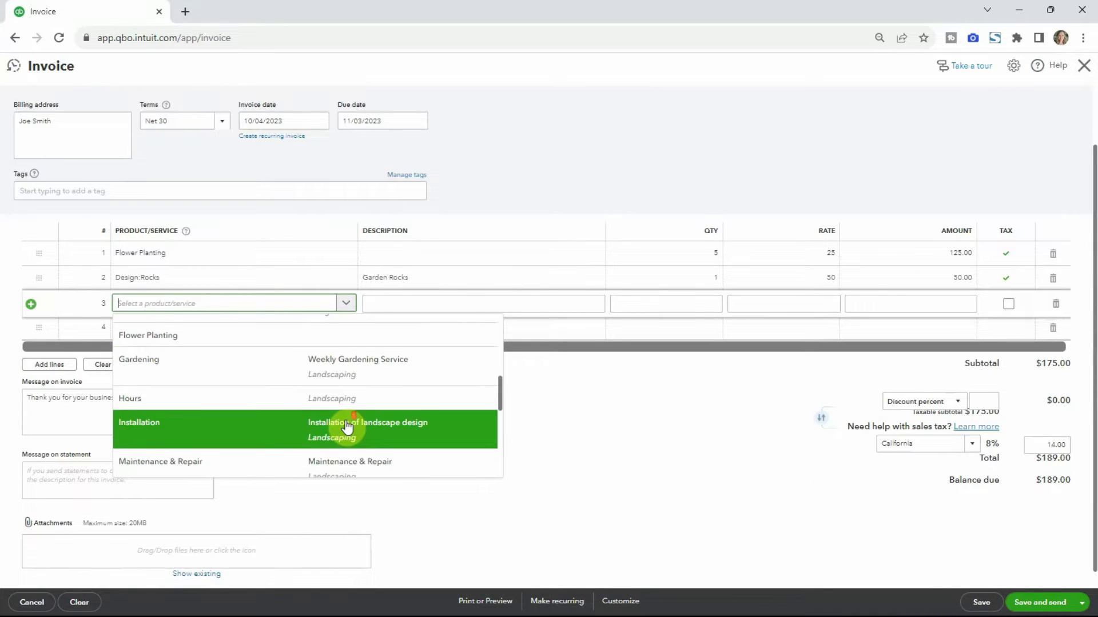
scroll(347, 426, "down", 3)
left_click(347, 426)
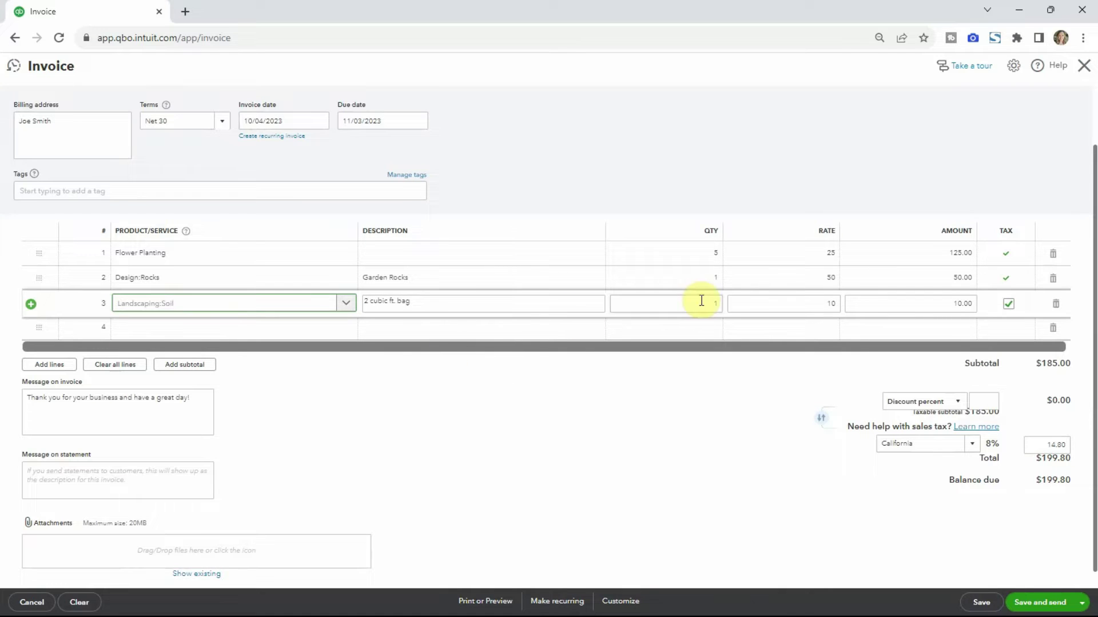
left_click(809, 307)
type("40")
Step: Add the Custom Design service from the Design category on the fourth invoice line with a quantity of 2
left_click(325, 329)
left_click(345, 331)
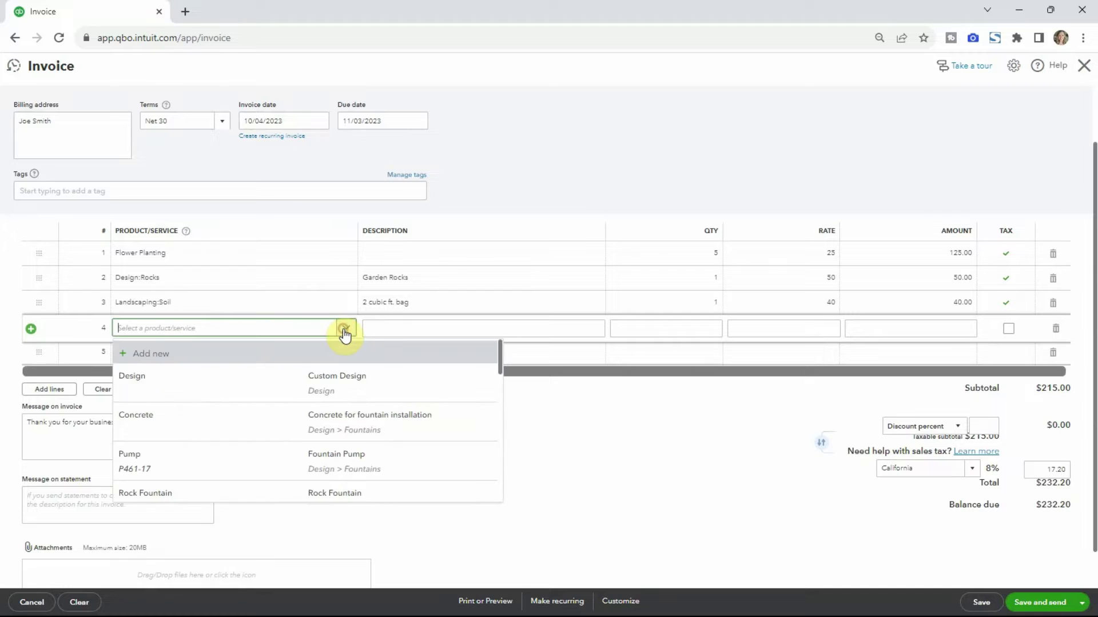
scroll(367, 412, "down", 5)
scroll(369, 411, "up", 5)
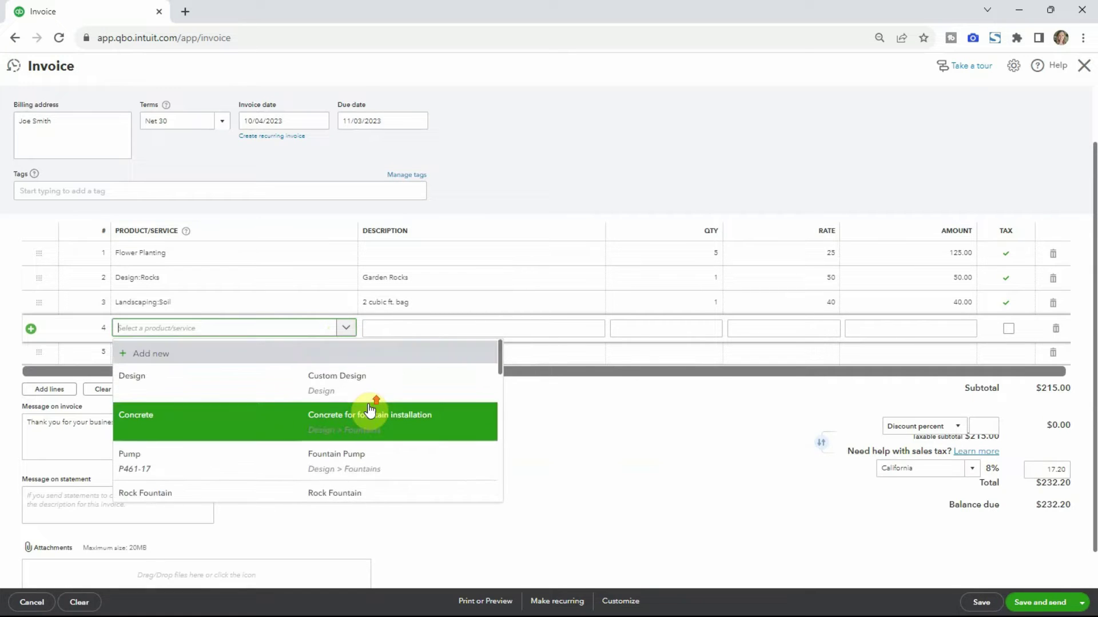
left_click(367, 384)
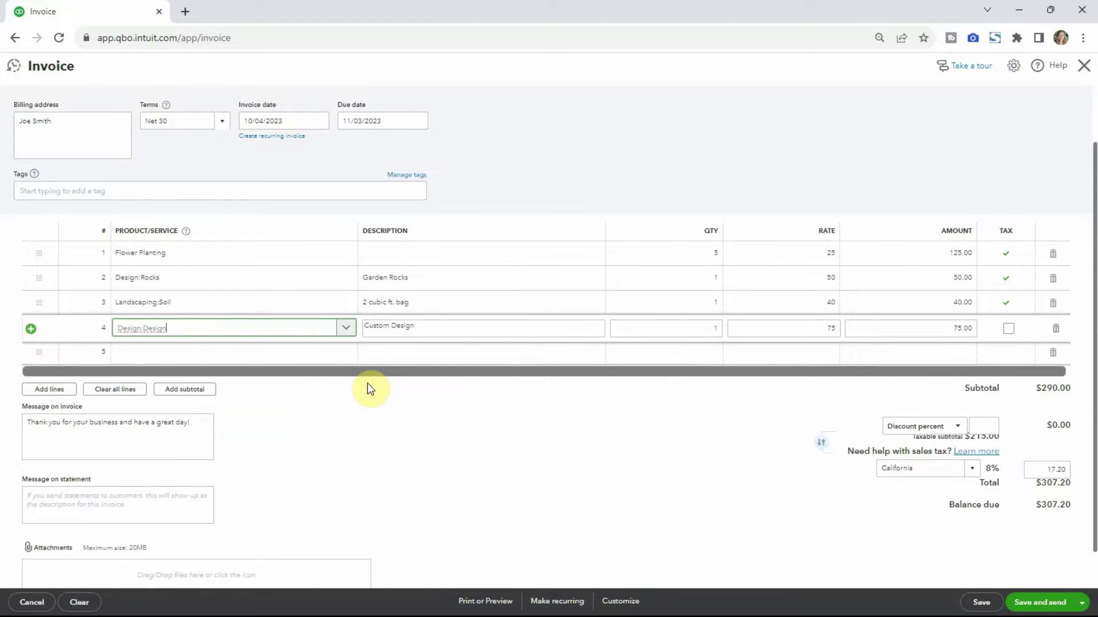
left_click(712, 331)
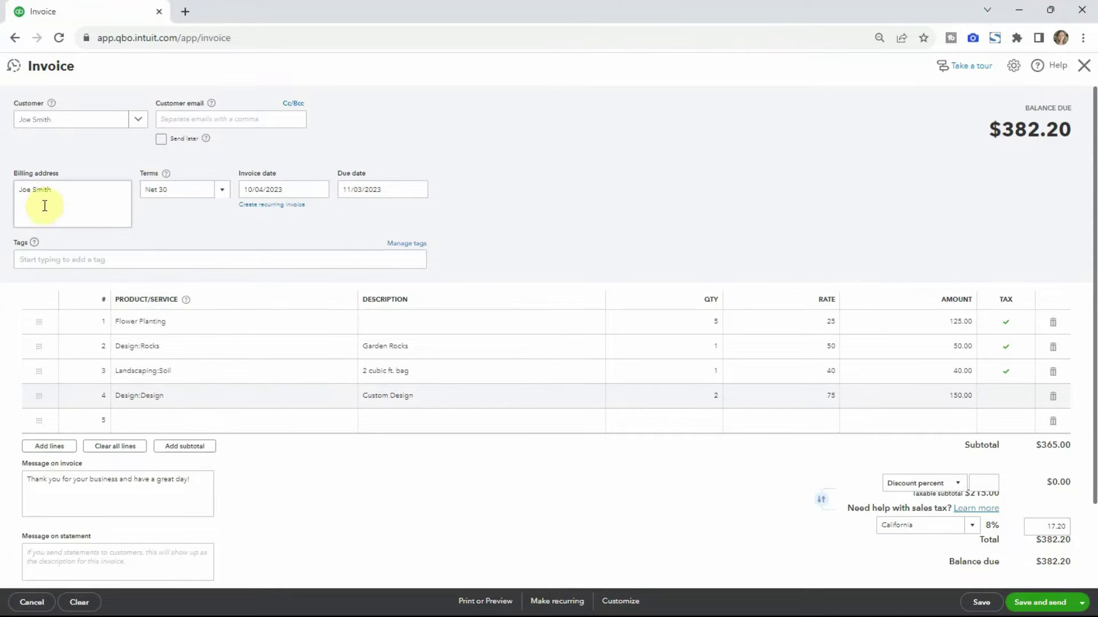
Step: Set the invoice's payment terms to Net 10 and look through the style options for customizing the invoice
left_click(219, 195)
left_click(190, 247)
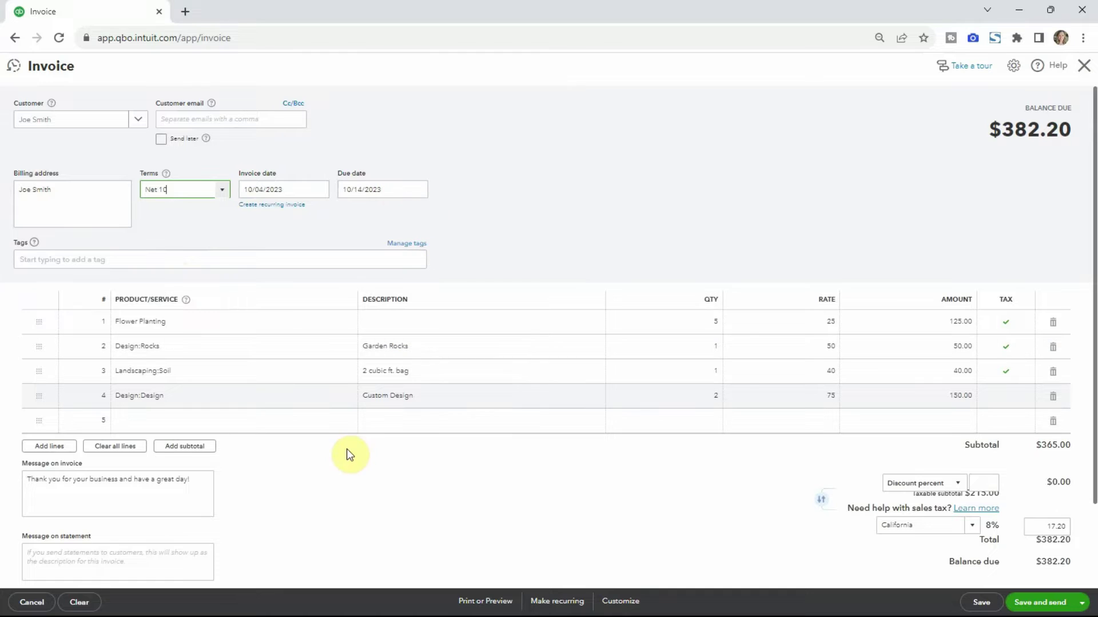
scroll(311, 497, "down", 1)
left_click(218, 122)
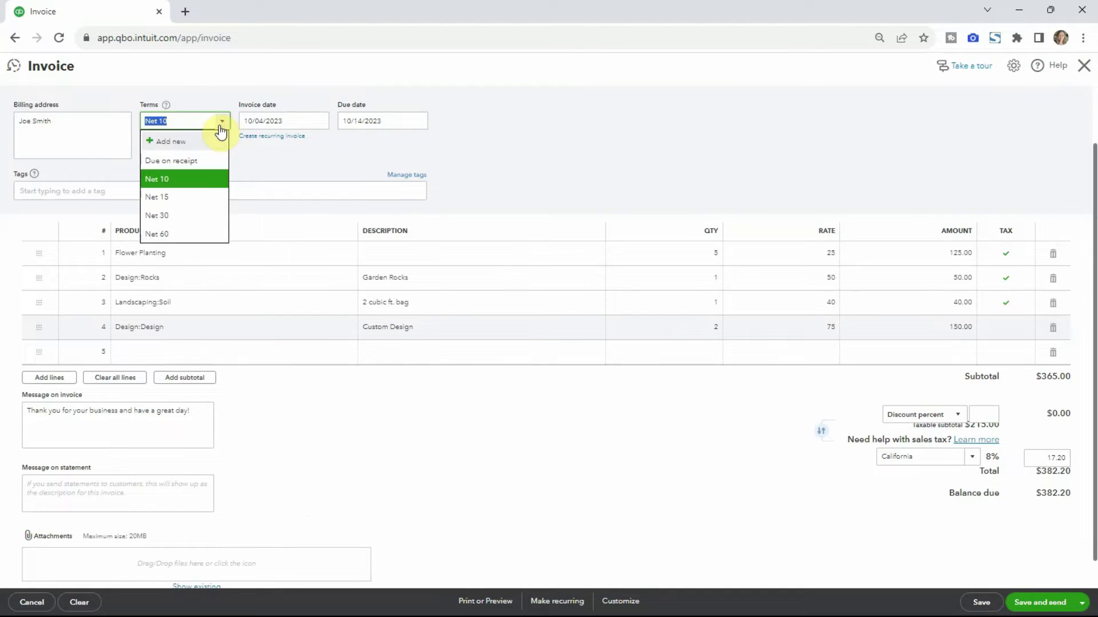
left_click(640, 143)
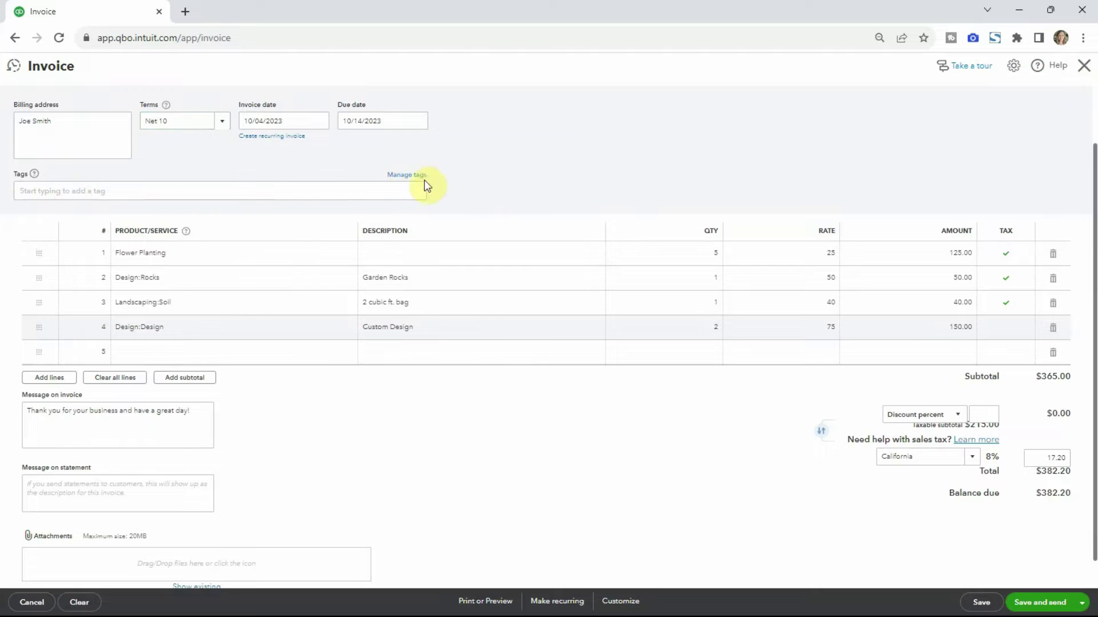
scroll(547, 391, "down", 1)
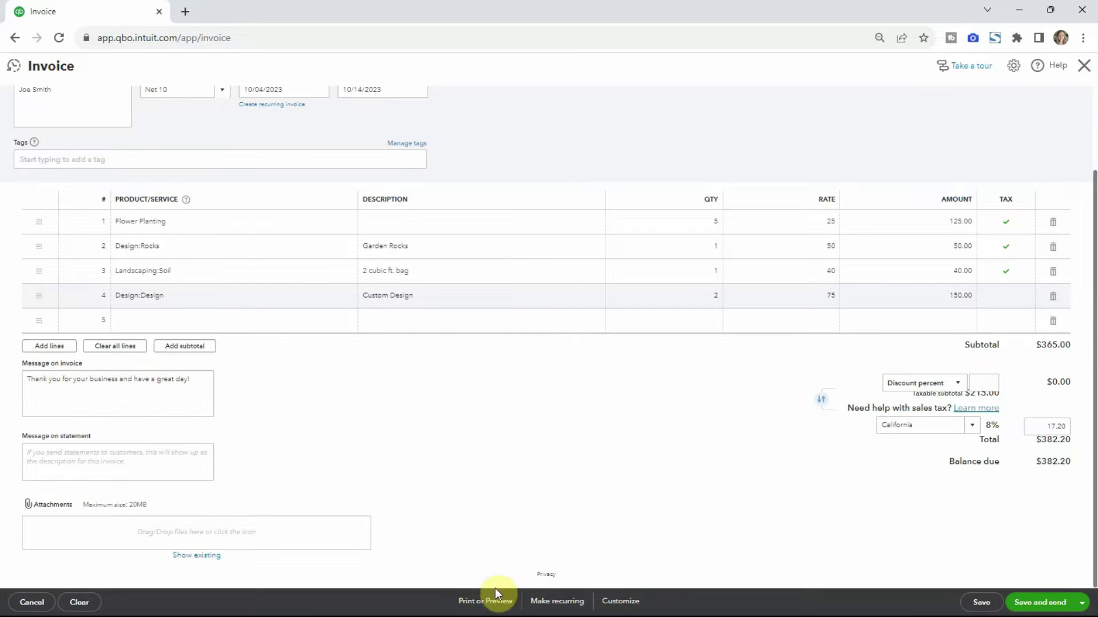
left_click(624, 603)
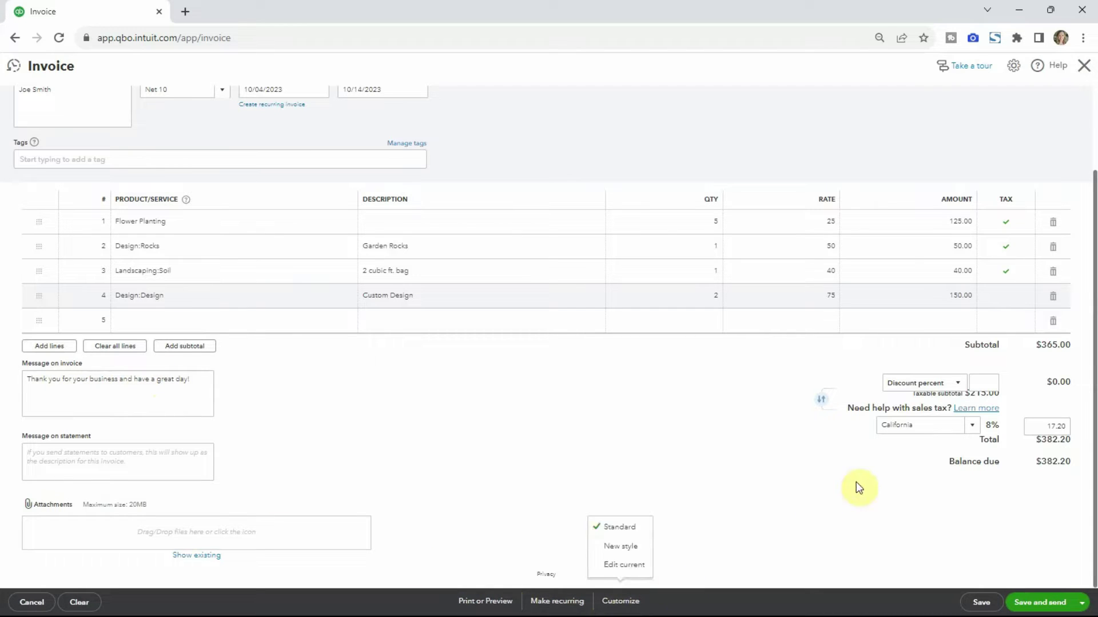
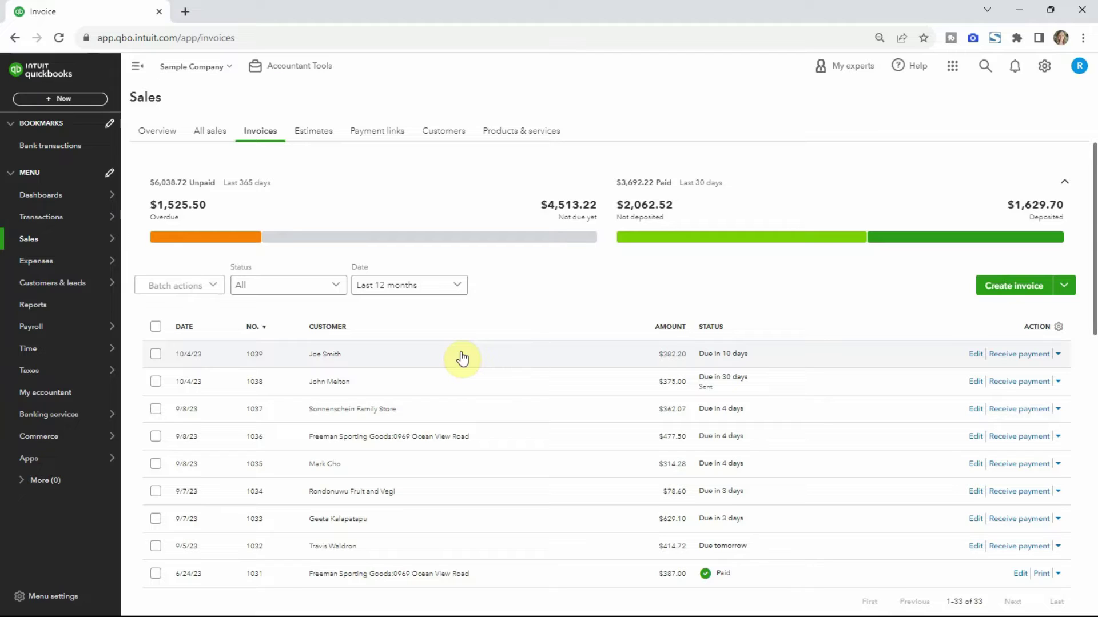
Step: Open the newly saved invoice at the head of the invoices list for editing and add four blank lines to it
left_click(976, 354)
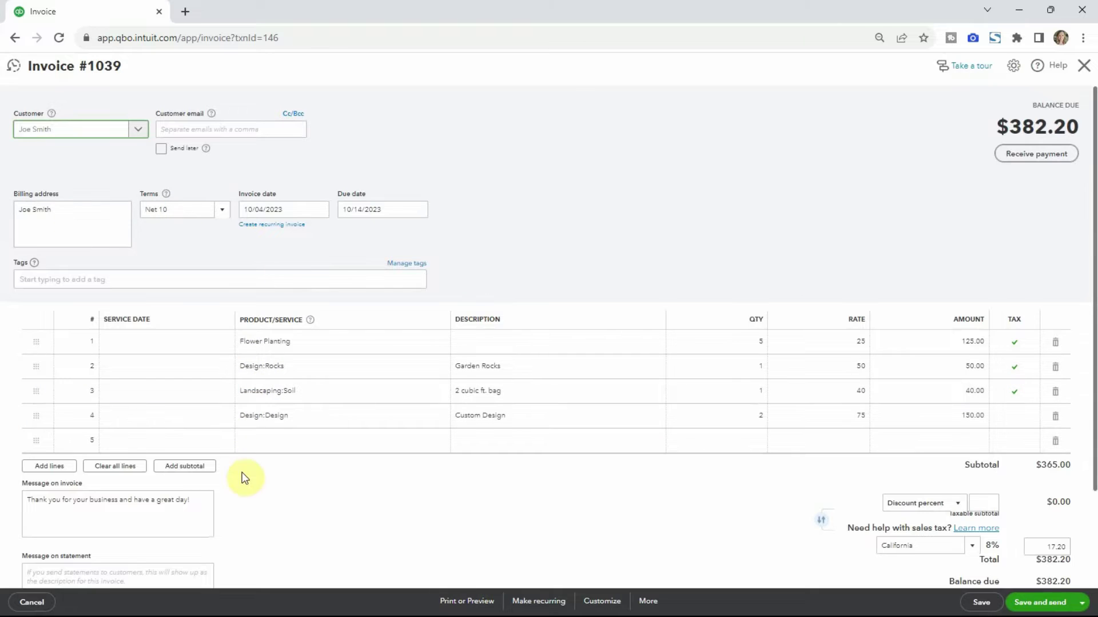
scroll(461, 534, "down", 2)
left_click(54, 347)
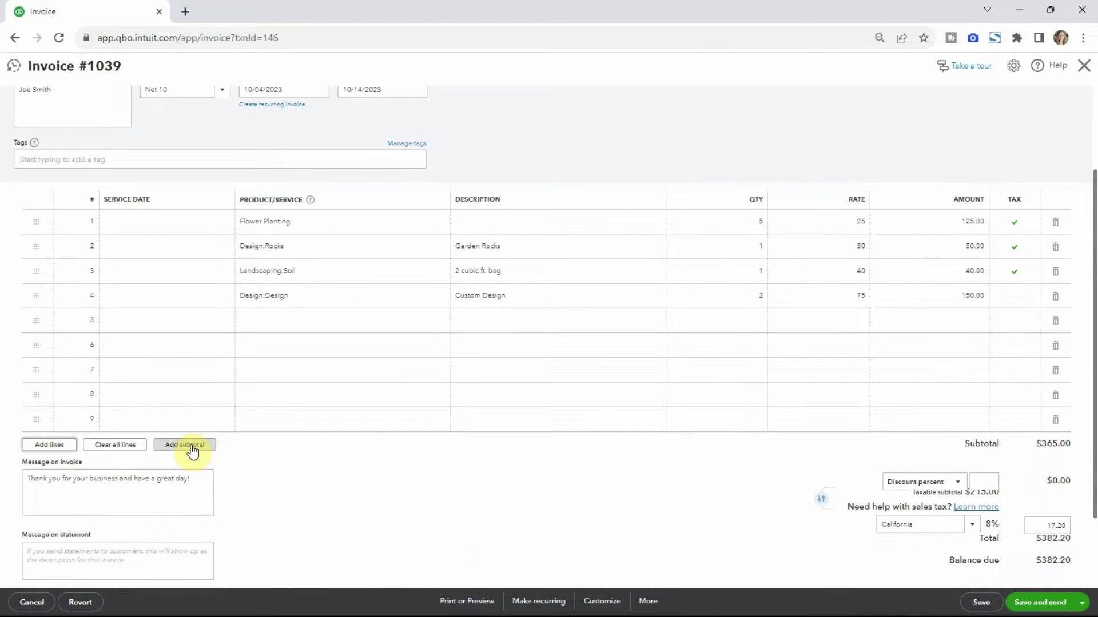
Step: Insert a subtotal row beneath the existing invoice lines and delete that row again
left_click(531, 323)
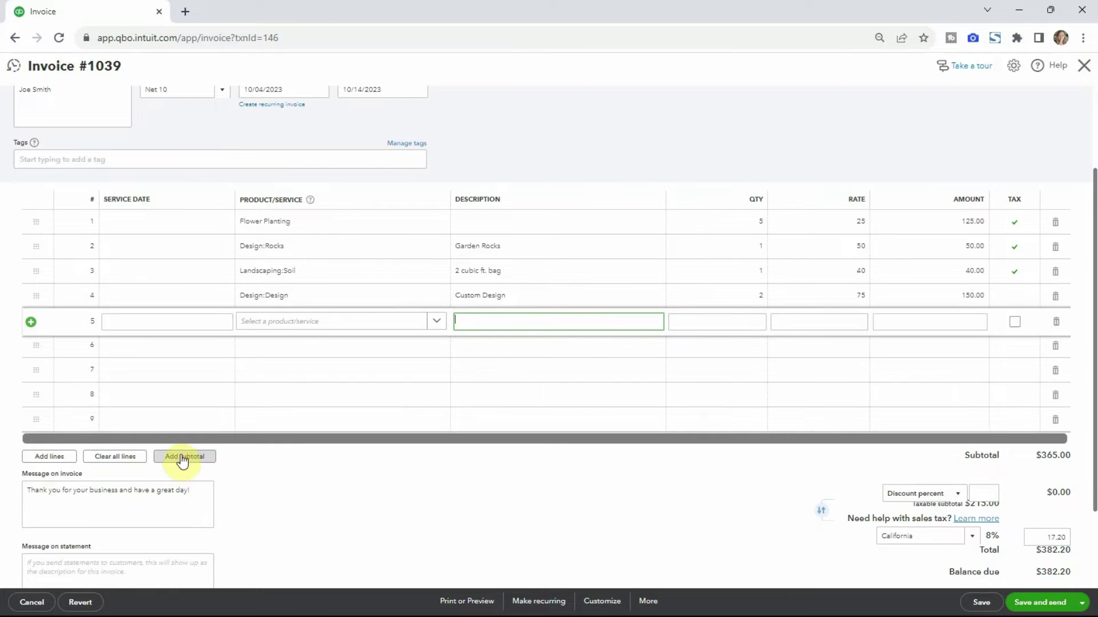
left_click(181, 456)
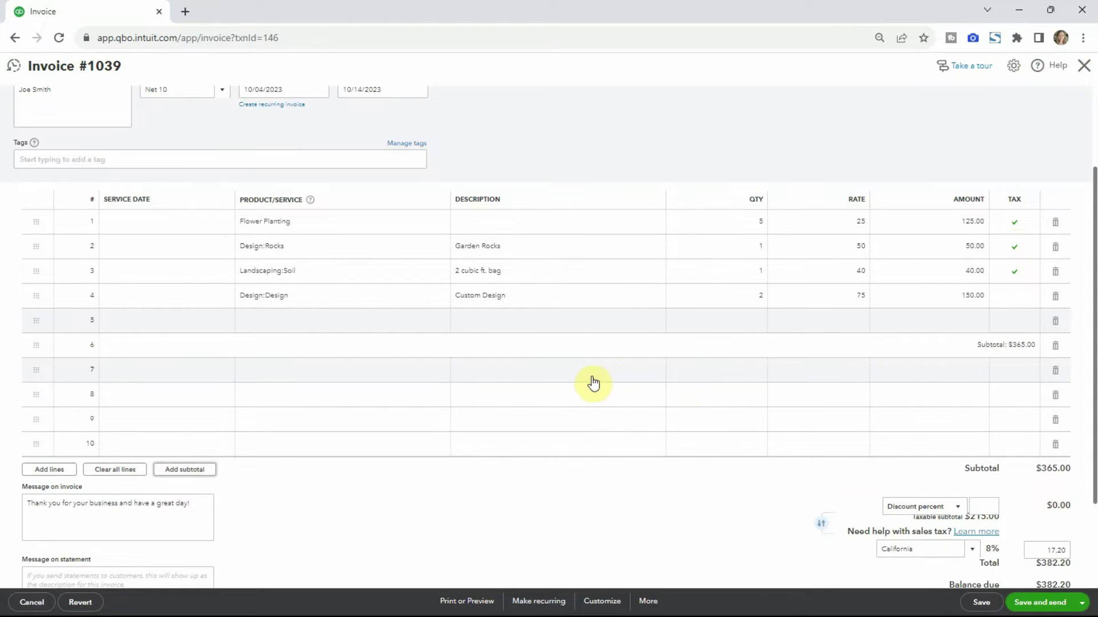
left_click(1055, 346)
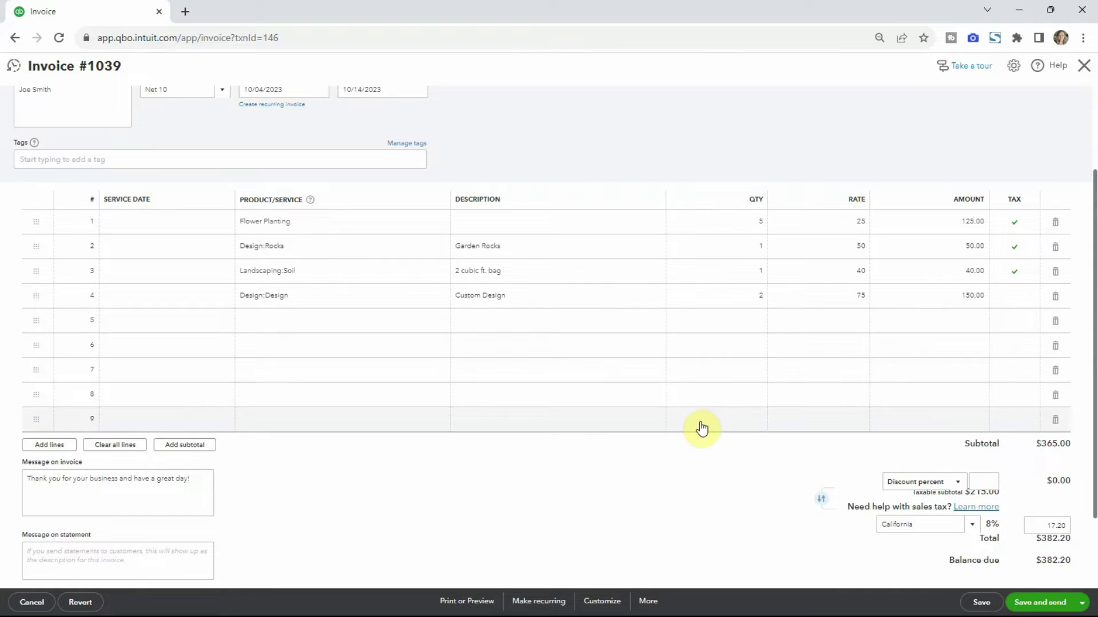
Step: Review the whole invoice from customer details to totals and attachments, including its print or preview options
scroll(702, 428, "down", 2)
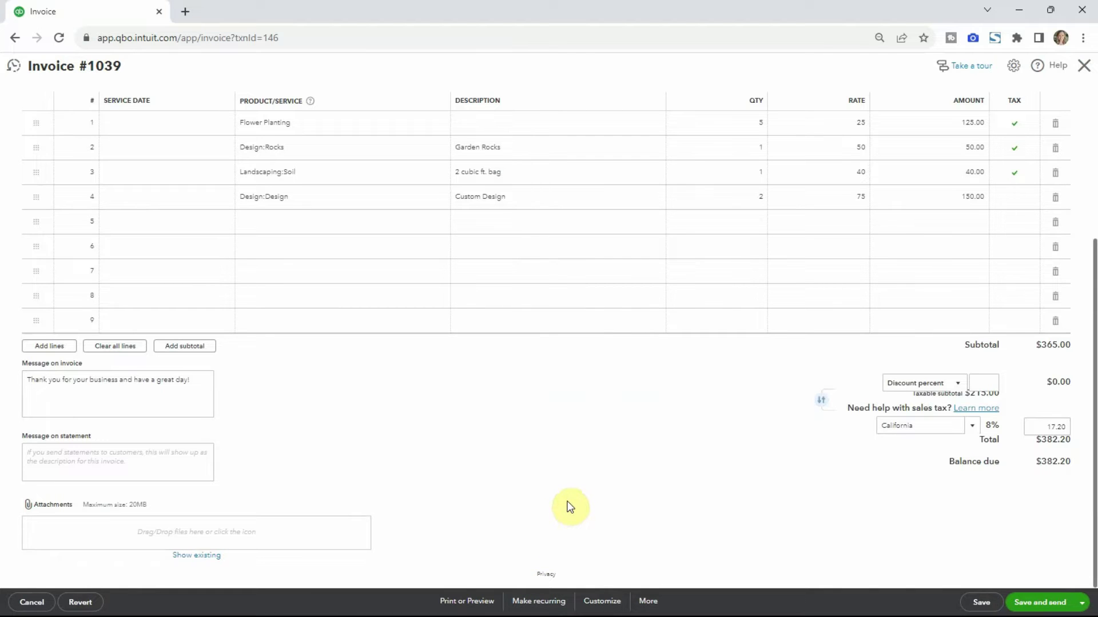
scroll(570, 507, "up", 4)
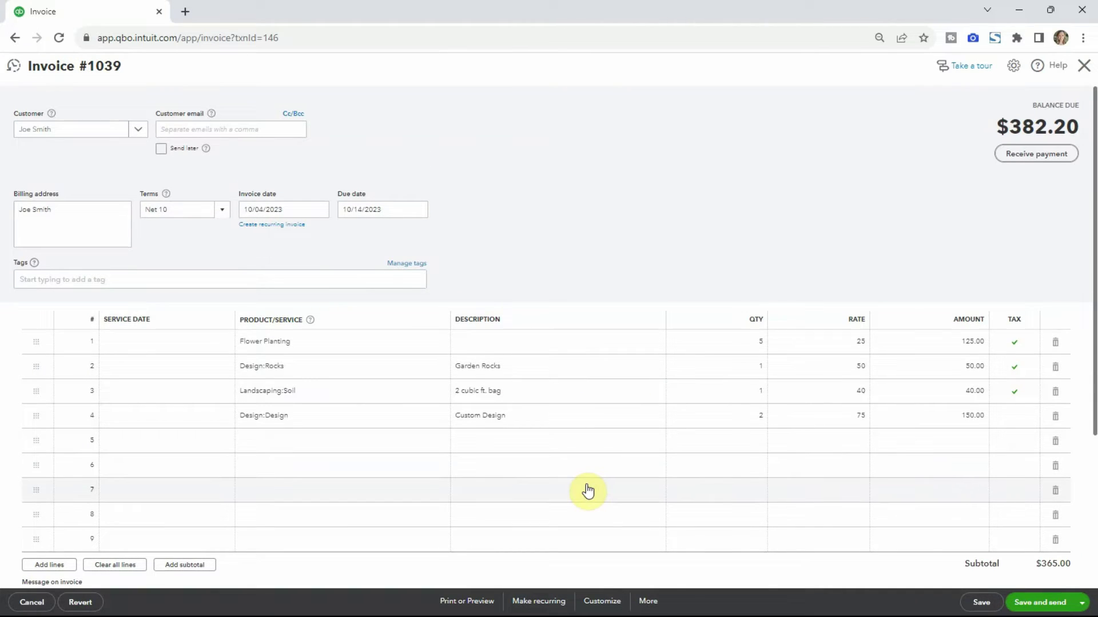
scroll(583, 482, "down", 3)
left_click(469, 603)
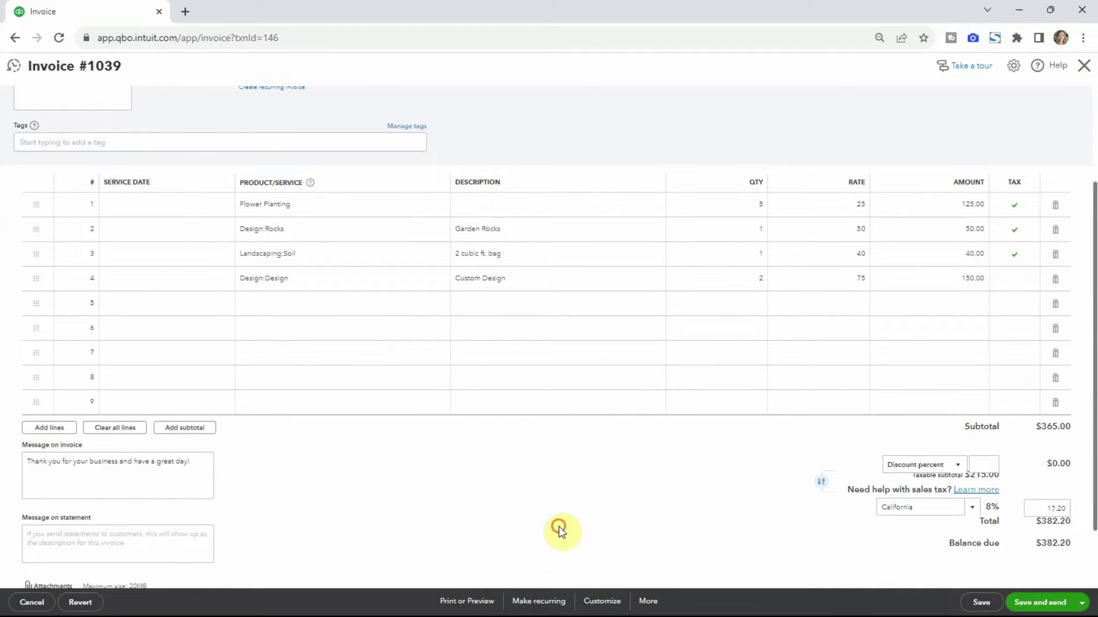
scroll(676, 520, "up", 2)
scroll(660, 449, "down", 3)
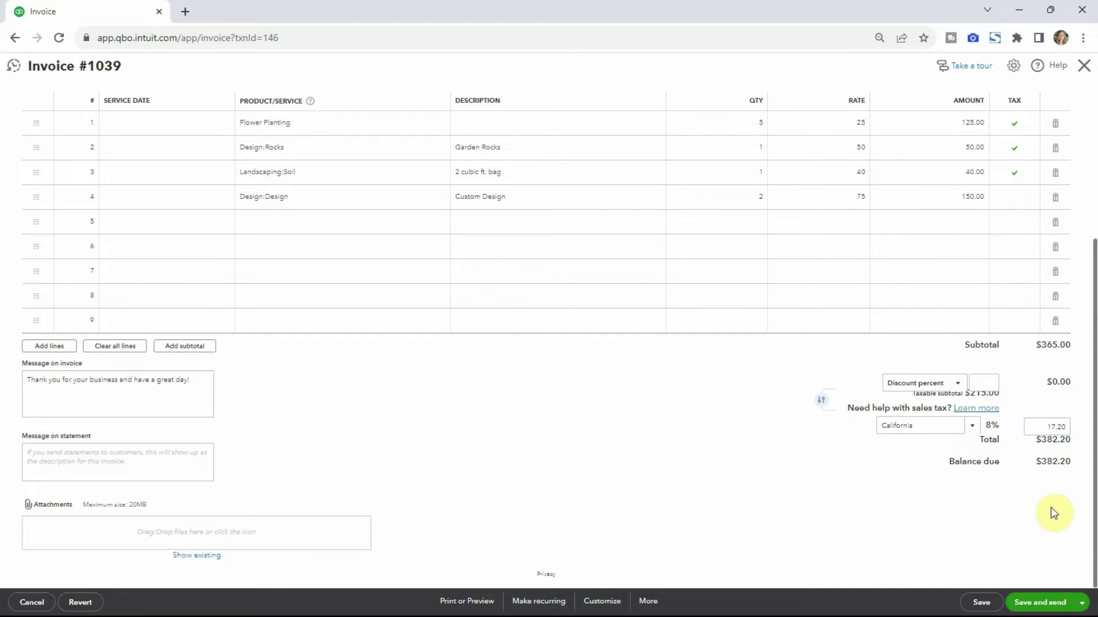
scroll(876, 400, "up", 4)
scroll(869, 440, "down", 4)
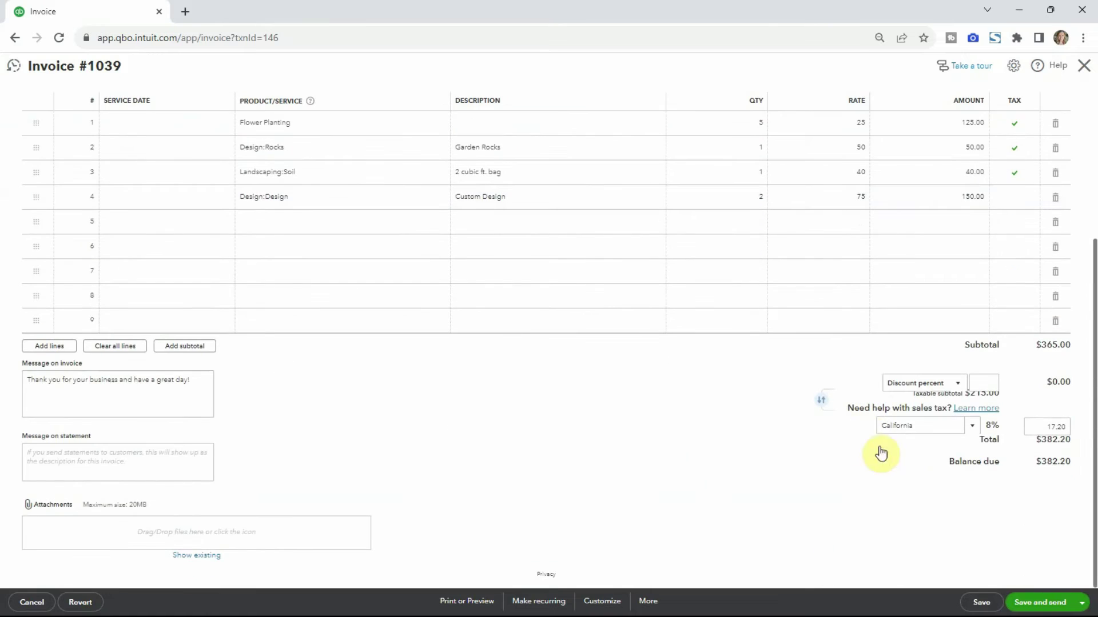
Step: Save the edited invoice and close it
left_click(1083, 605)
left_click(1054, 567)
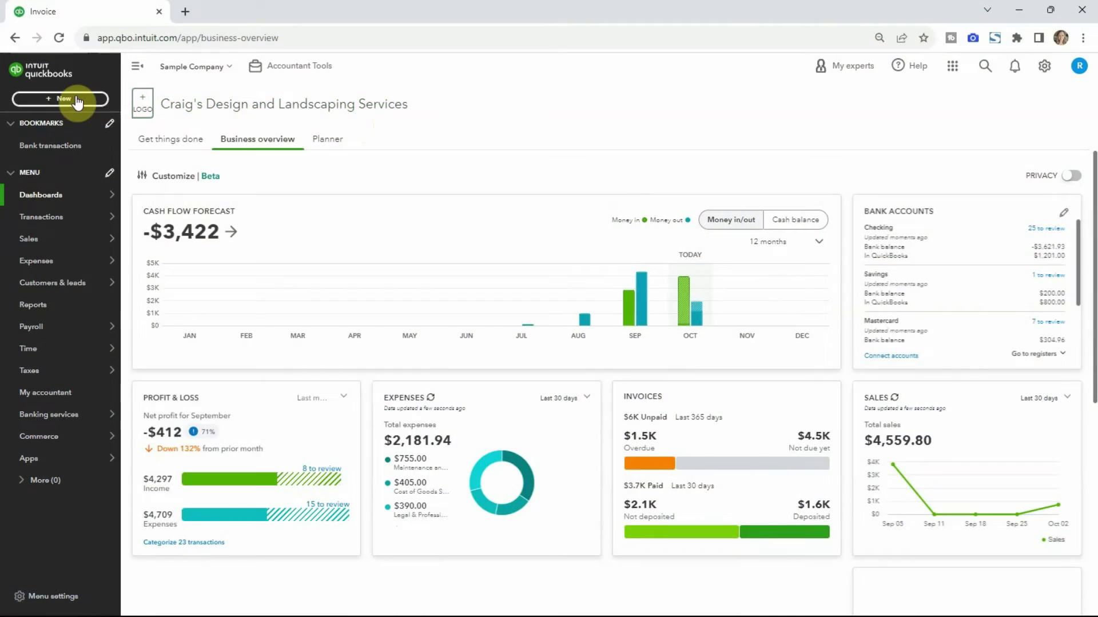
Step: Look over the types of new transactions and records that can be created, without choosing one
left_click(75, 98)
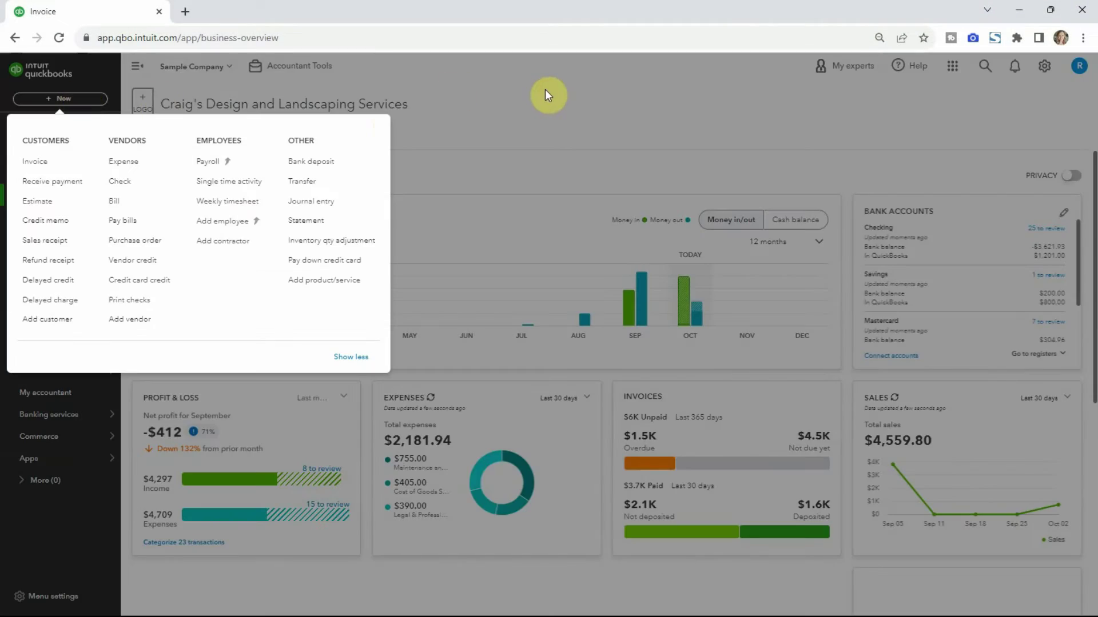
left_click(511, 137)
Step: Look through the sales area's invoices, overview, all sales and estimates pages, ending on the list of all sales transactions
mouse_move(40, 240)
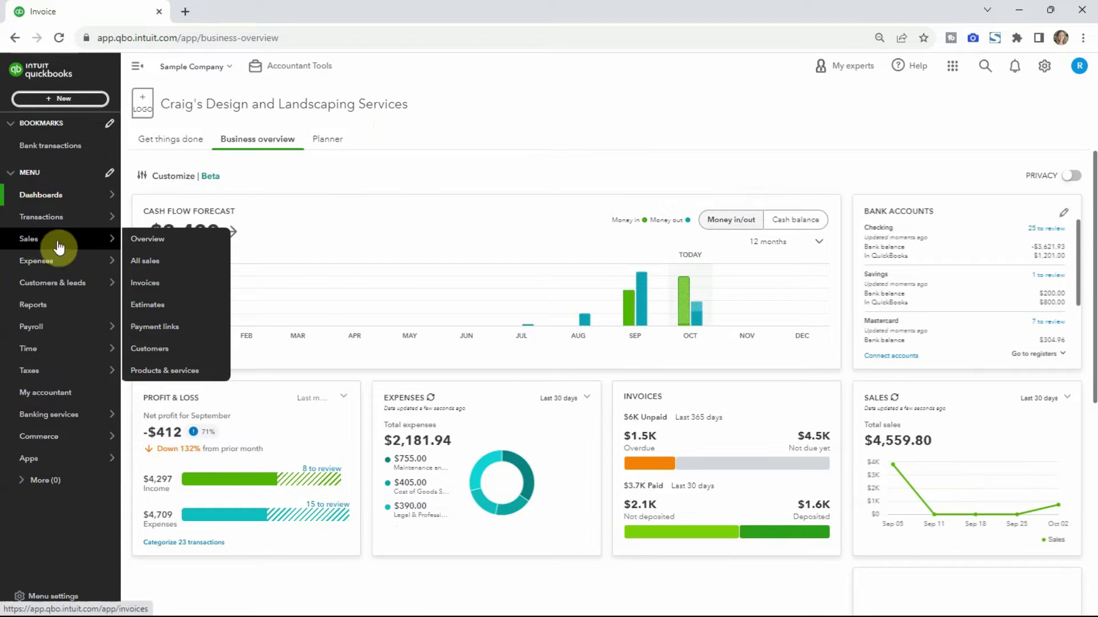
left_click(160, 286)
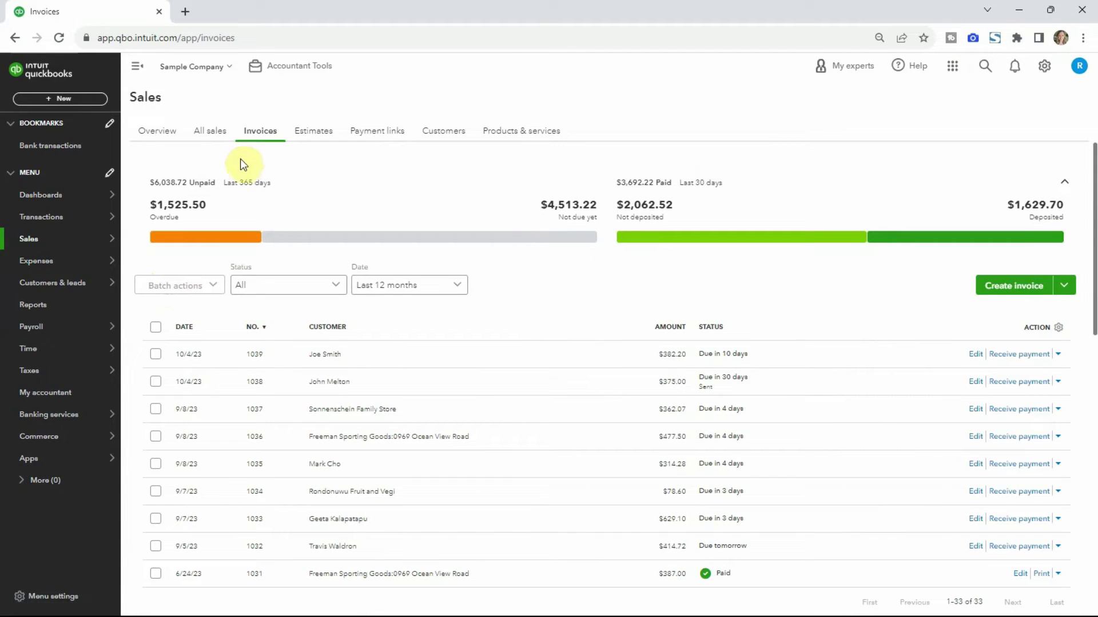
left_click(157, 135)
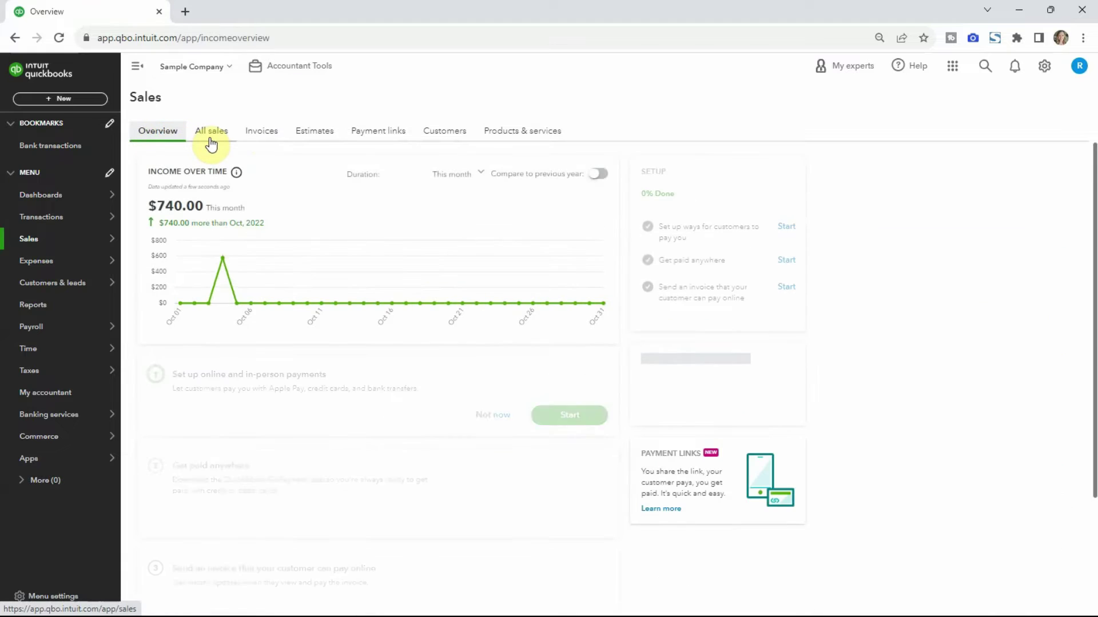
left_click(218, 139)
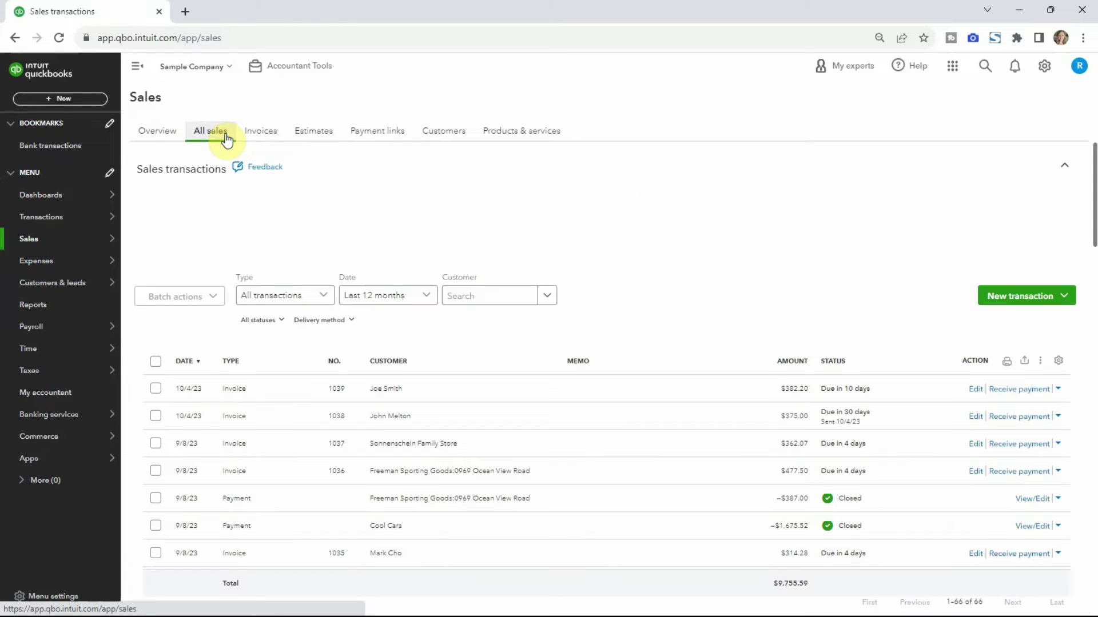
left_click(261, 134)
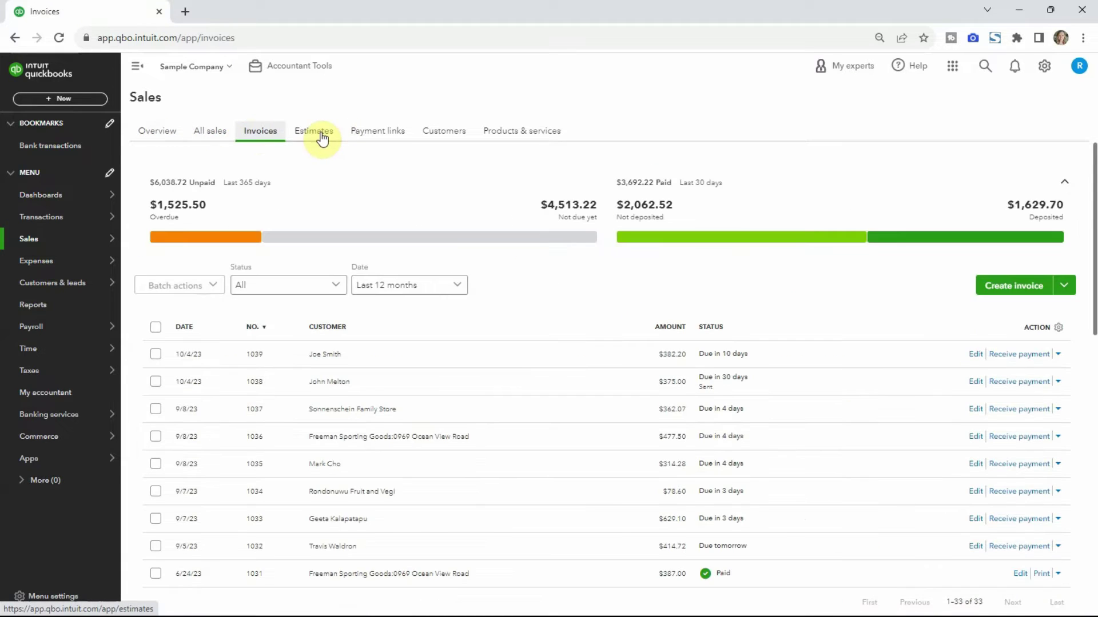
left_click(323, 137)
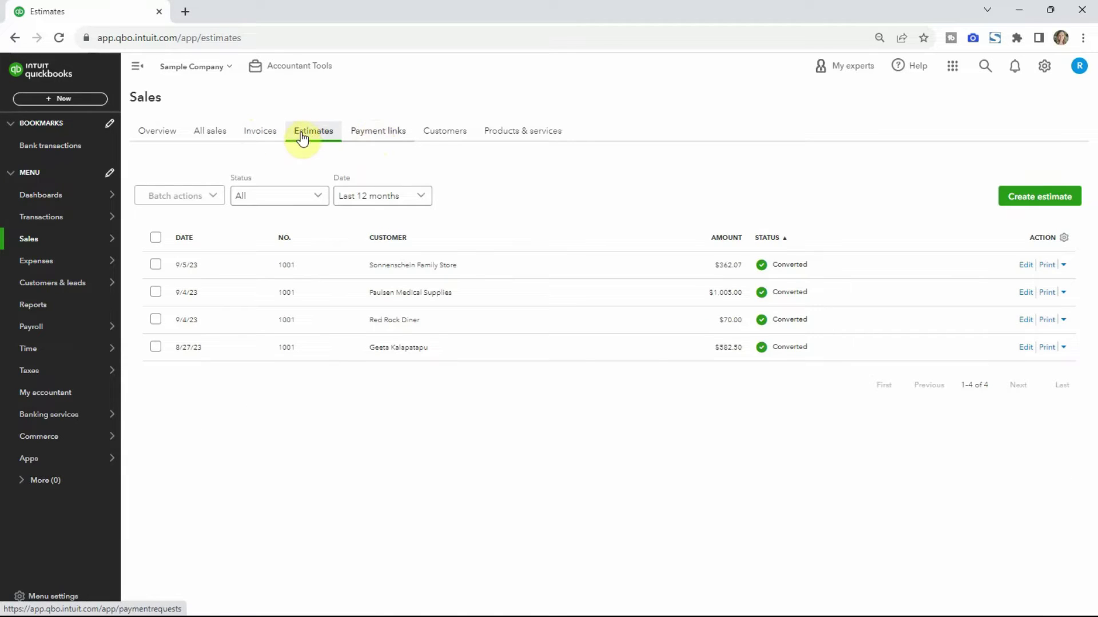
left_click(260, 135)
left_click(208, 136)
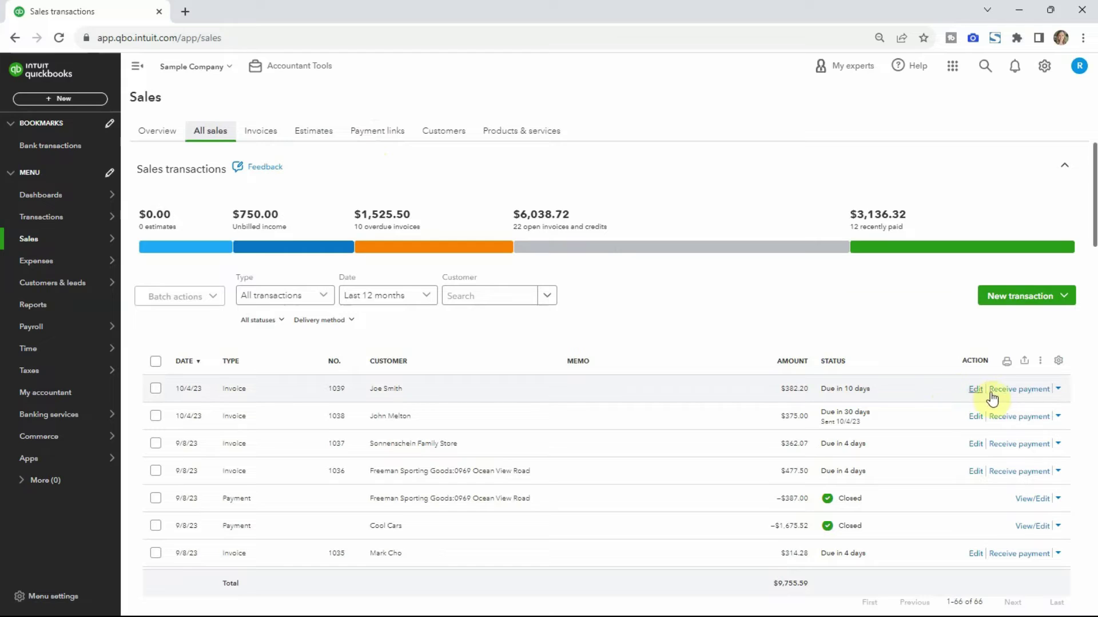
Step: Start receiving a payment for the $382.20 invoice, with payment method Check, reference number 4562 and amount received 300.00
left_click(1036, 397)
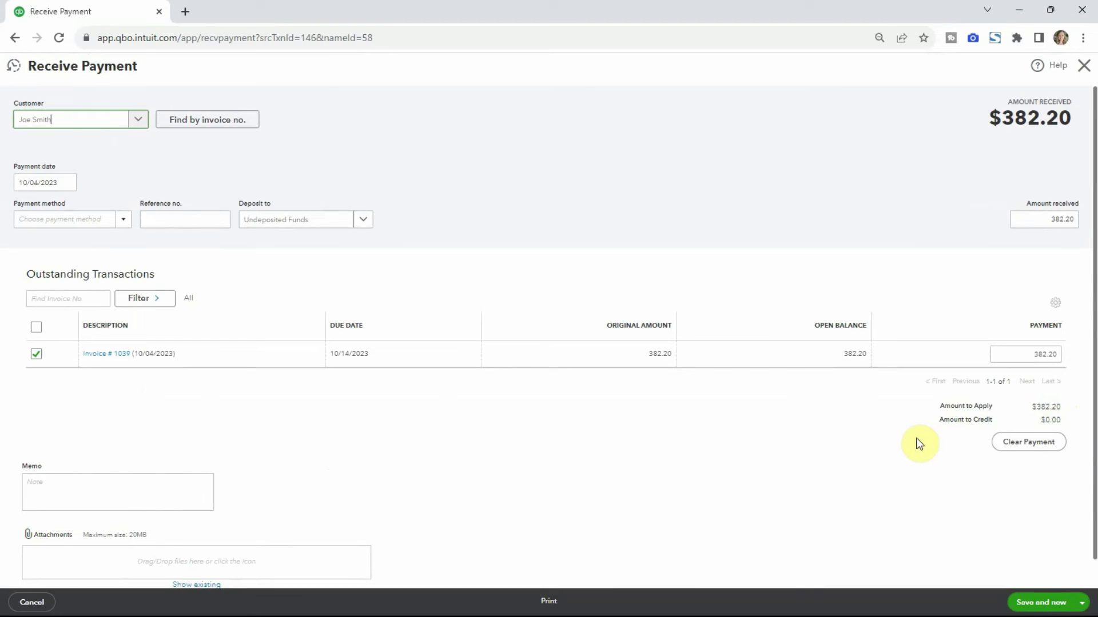
left_click(124, 222)
left_click(75, 295)
left_click(161, 224)
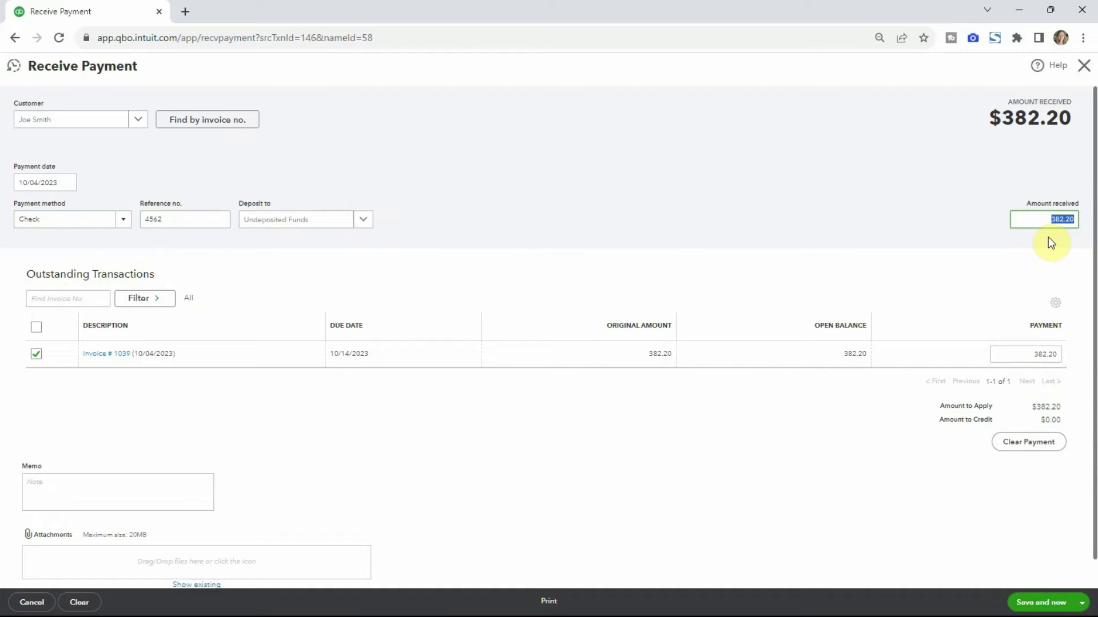
left_click(939, 232)
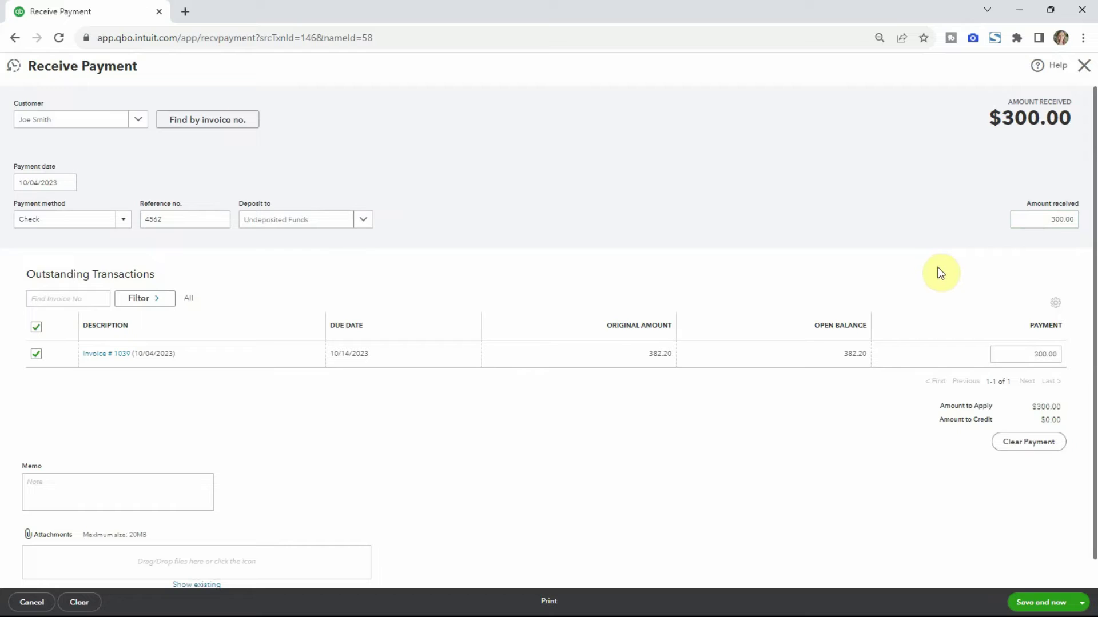
Step: Switch the payment to the customer with the $375.00 invoice and apply it in full to both of that customer's outstanding invoices
left_click(138, 121)
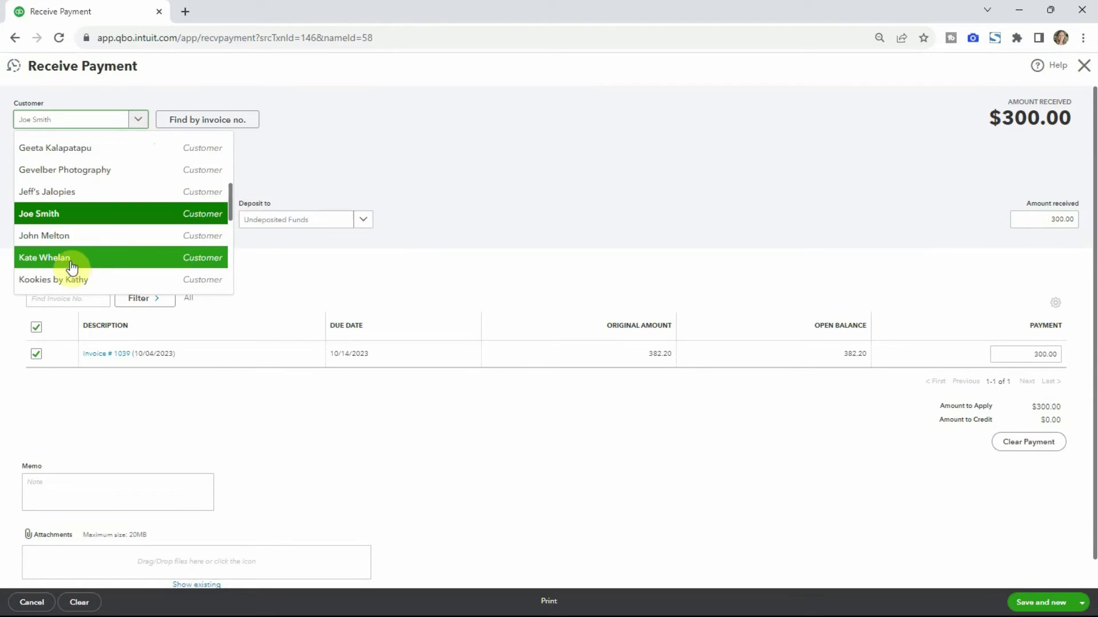
left_click(69, 258)
left_click(147, 121)
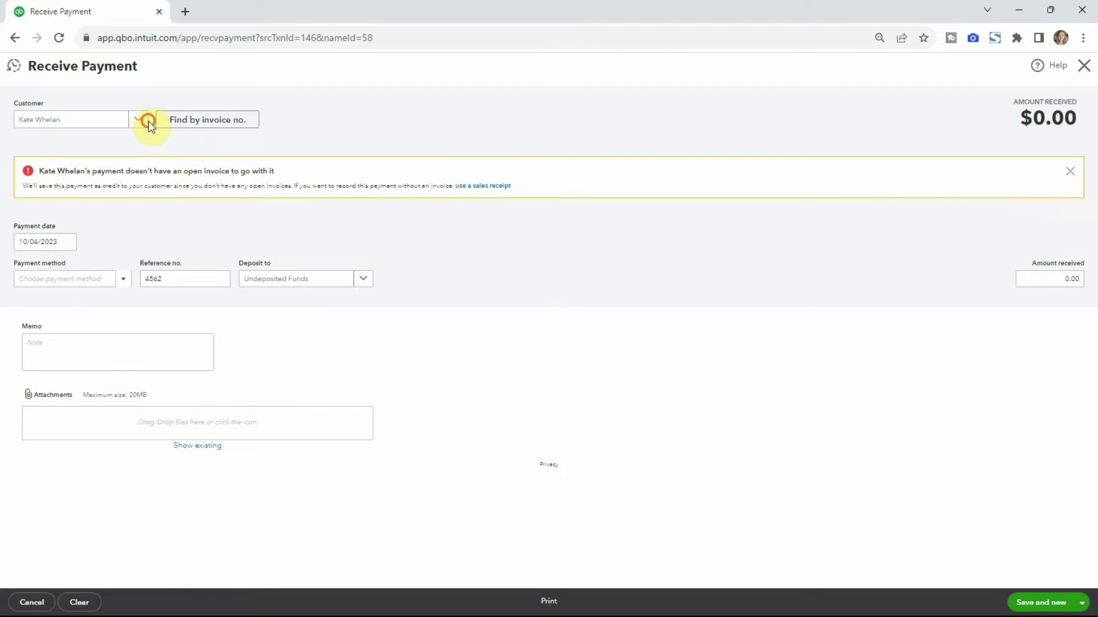
left_click(73, 195)
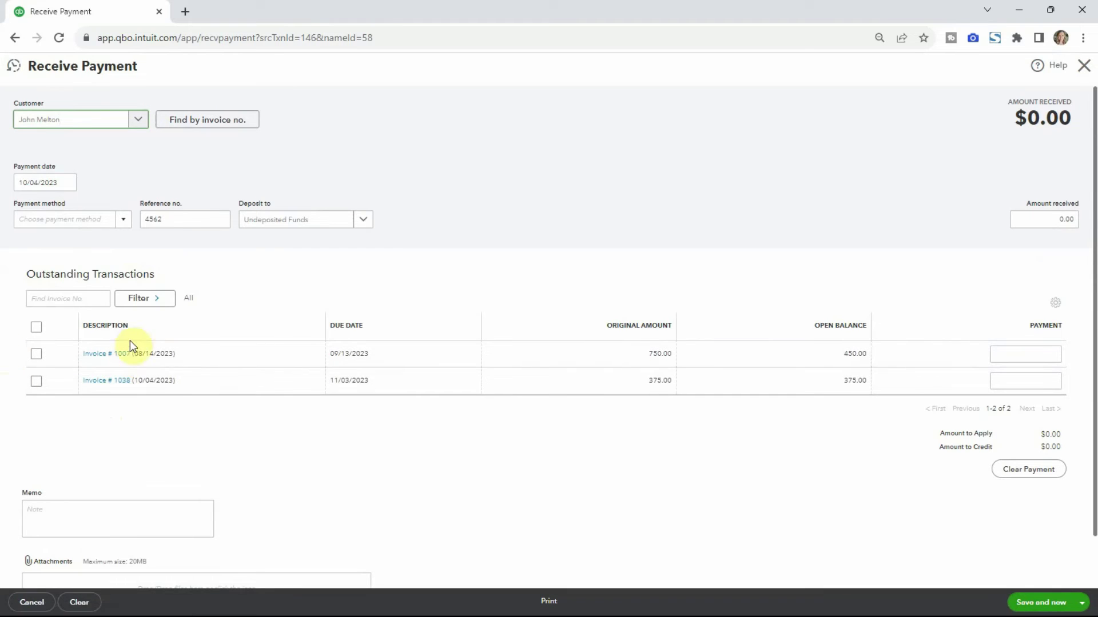
left_click(36, 355)
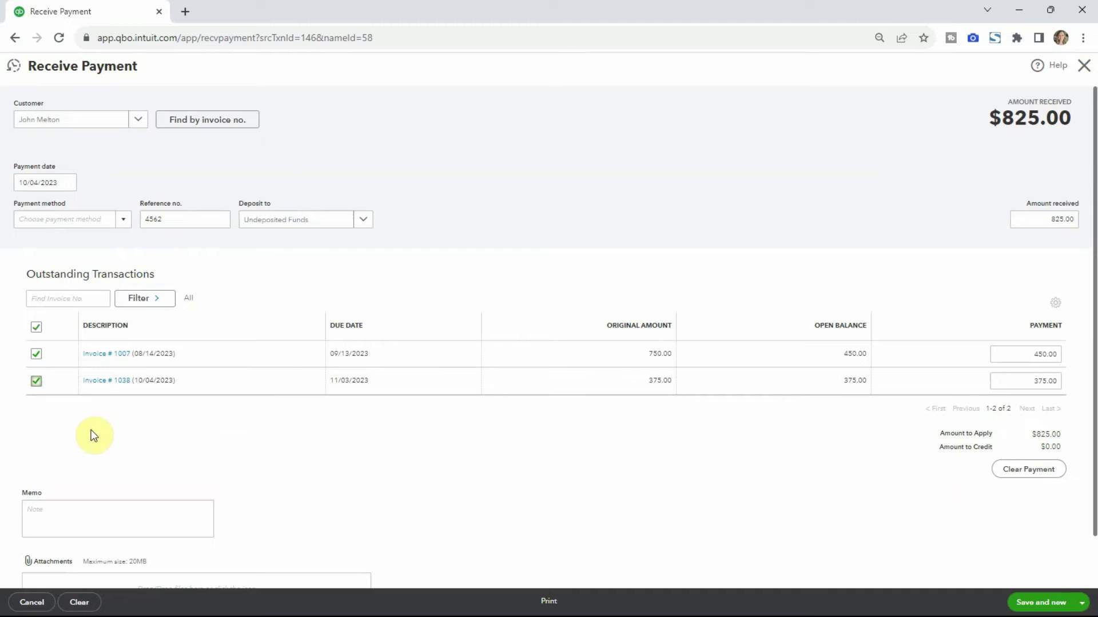
Step: Save the received payment with the save-and-send option and bring up the email with its payment receipt
left_click(1038, 605)
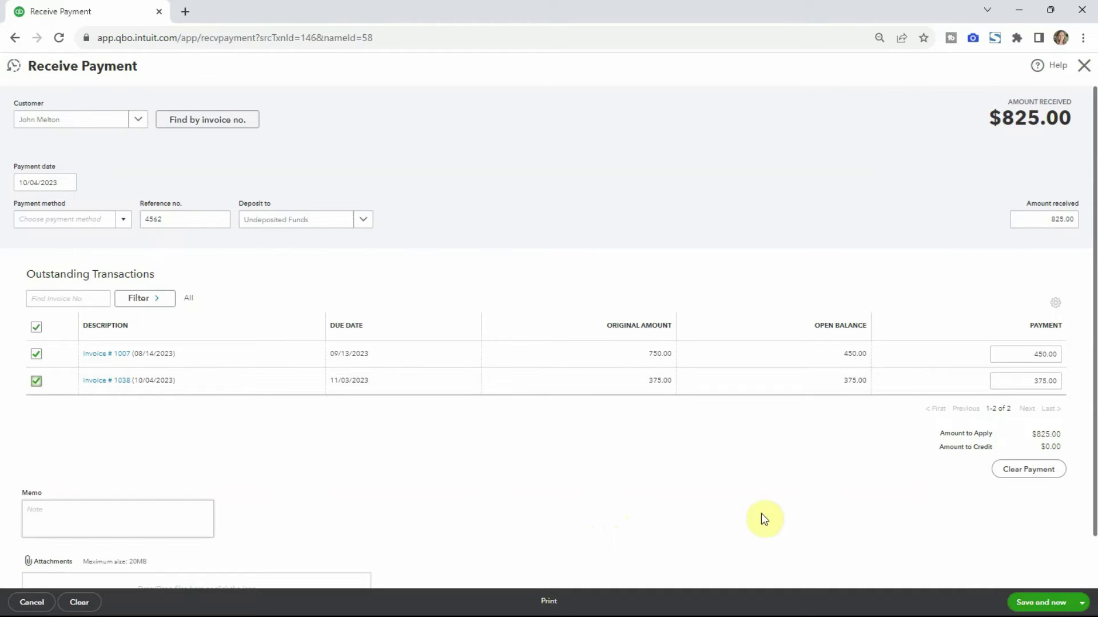
left_click(1082, 602)
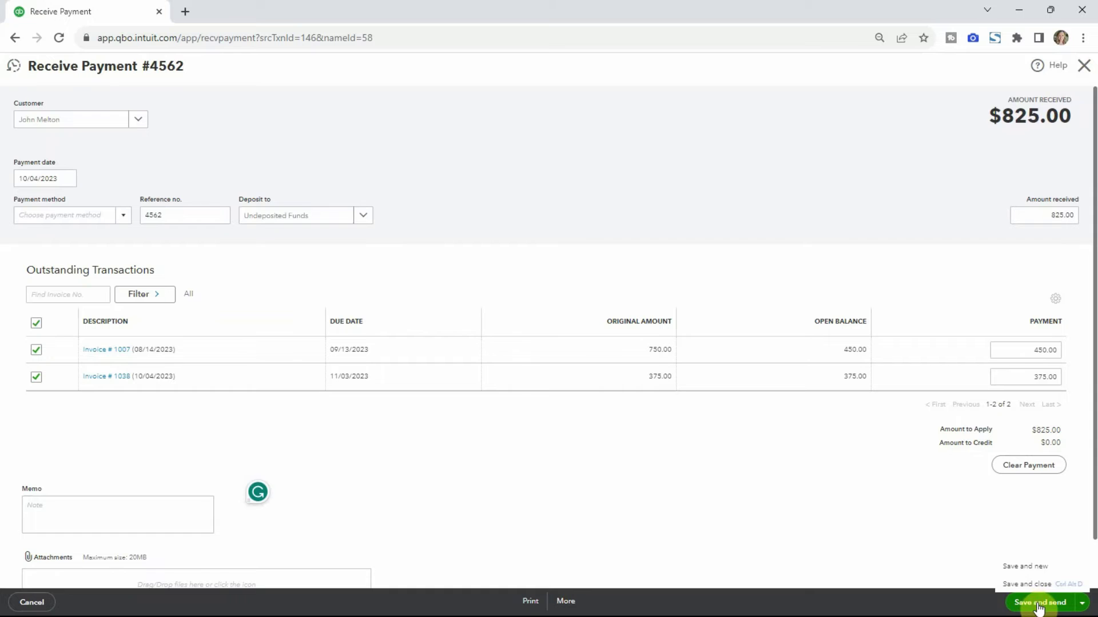
left_click(1039, 605)
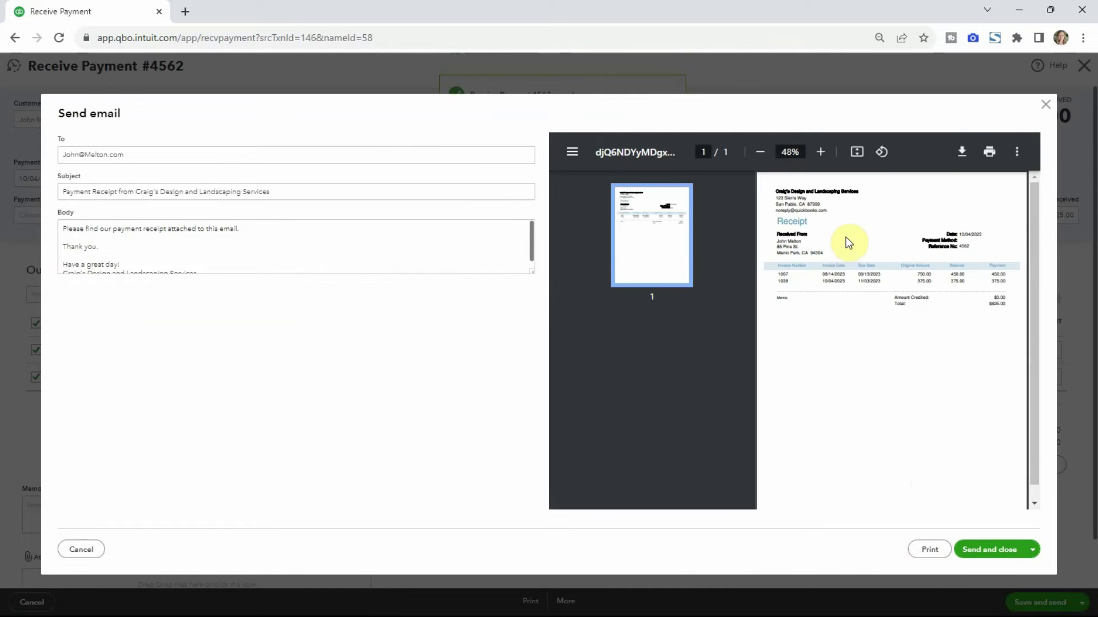